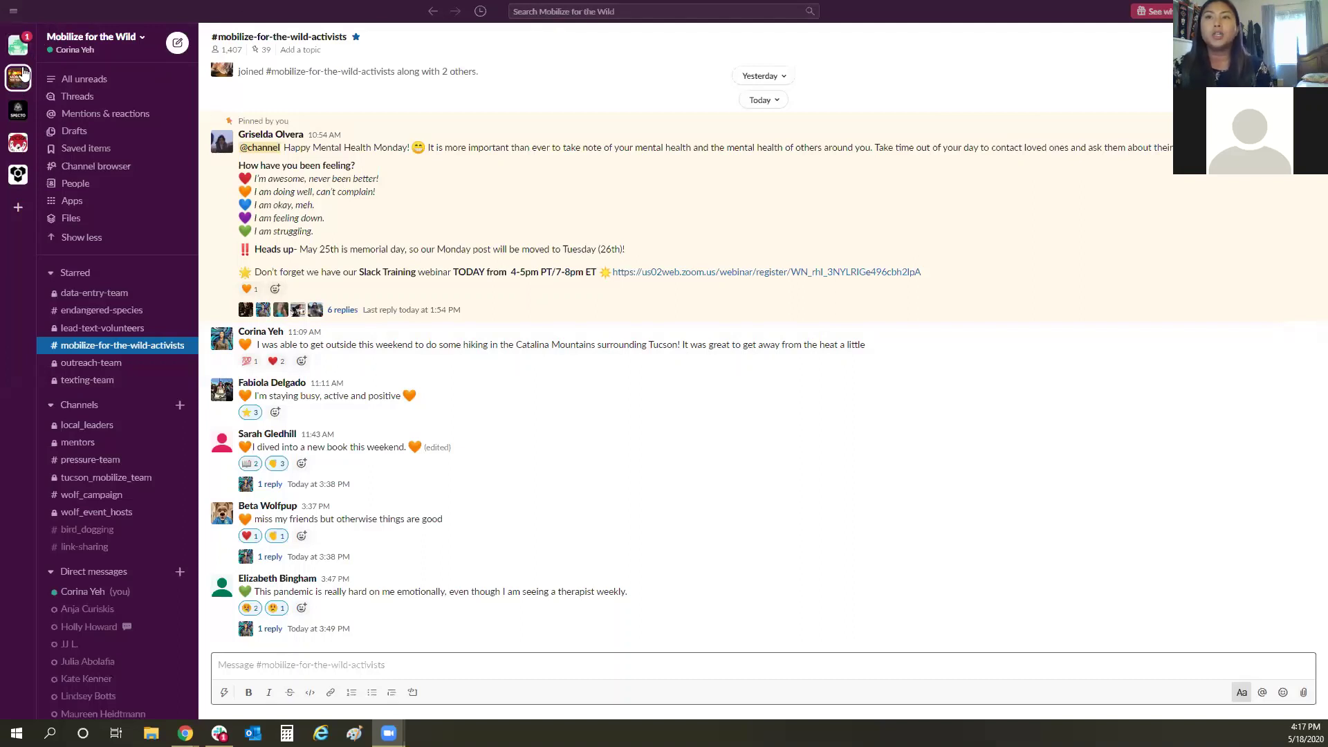
Remove #mobilize-for-the-wild-activists from the starred channels and star it again.
click(93, 37)
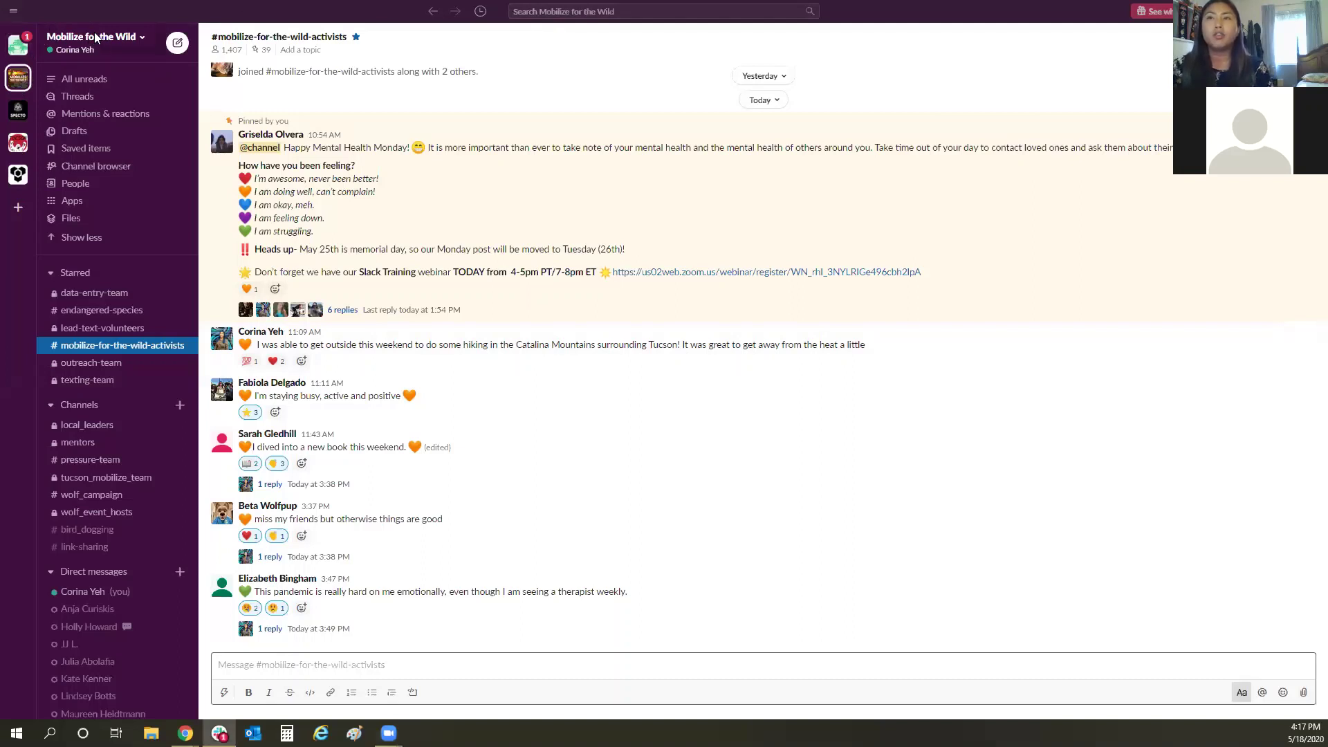
click(557, 70)
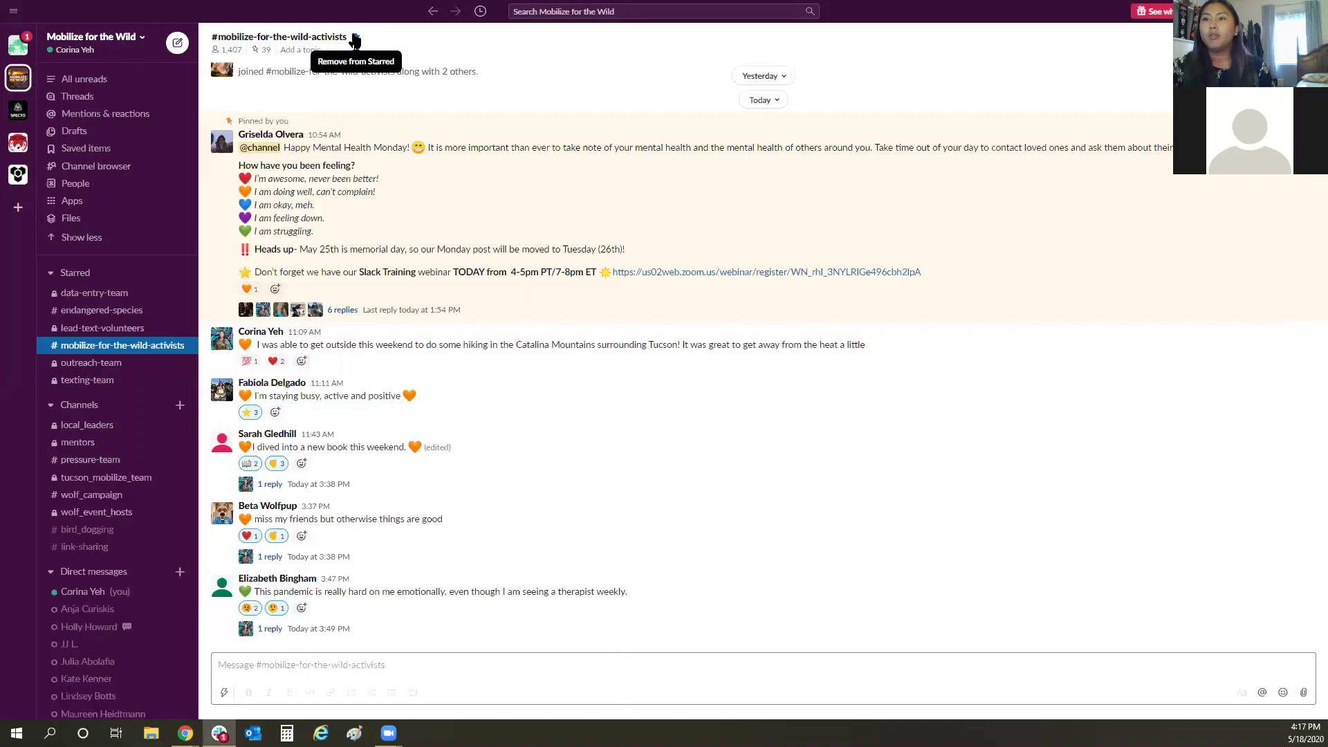
click(355, 38)
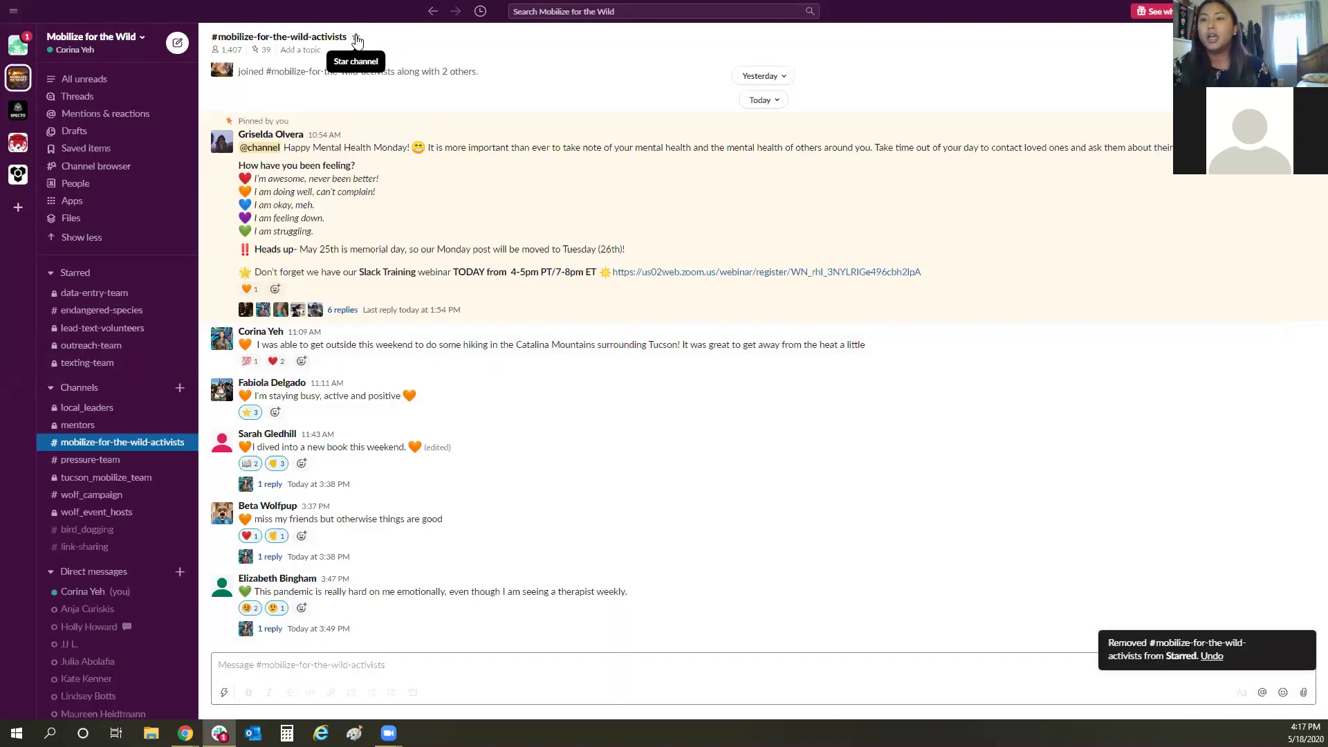
click(355, 39)
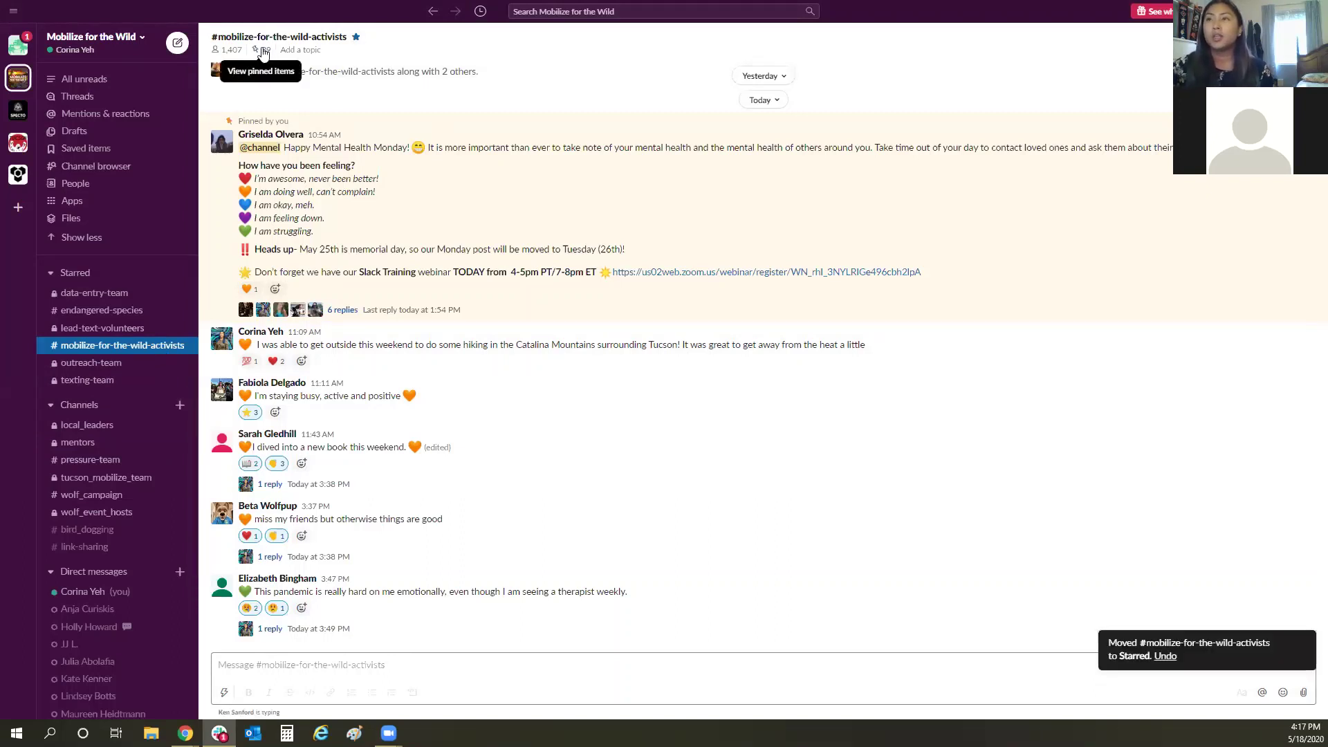
Look through the channel's pinned items and check the workspace search suggestions without running a search.
click(263, 54)
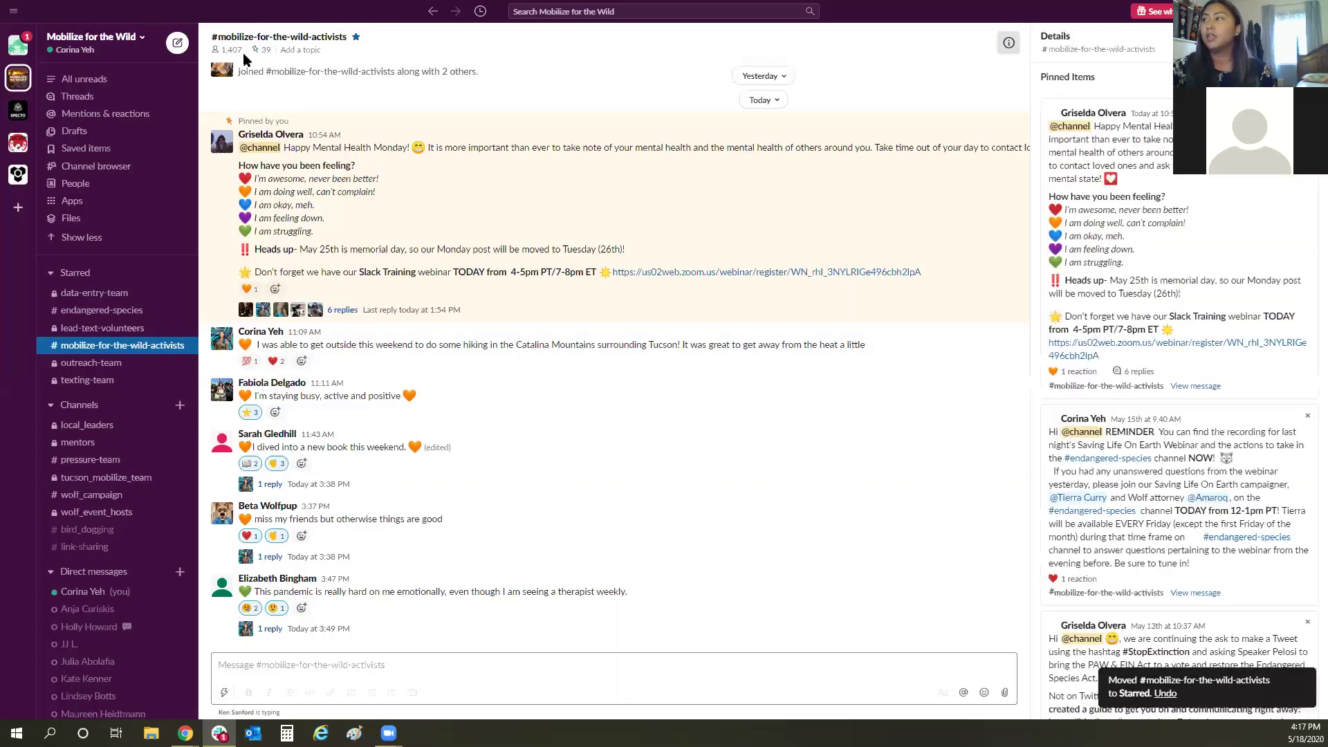
scroll(1251, 238, down, 8)
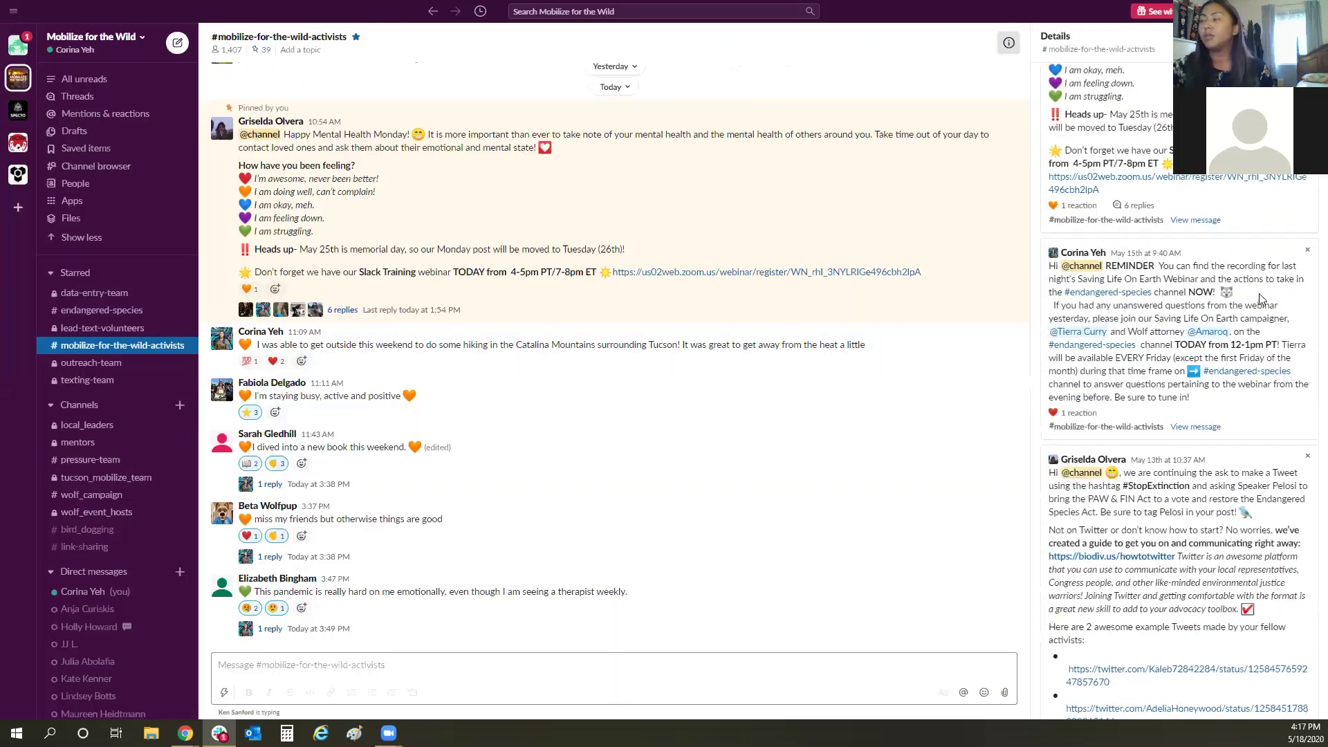
scroll(1262, 303, up, 10)
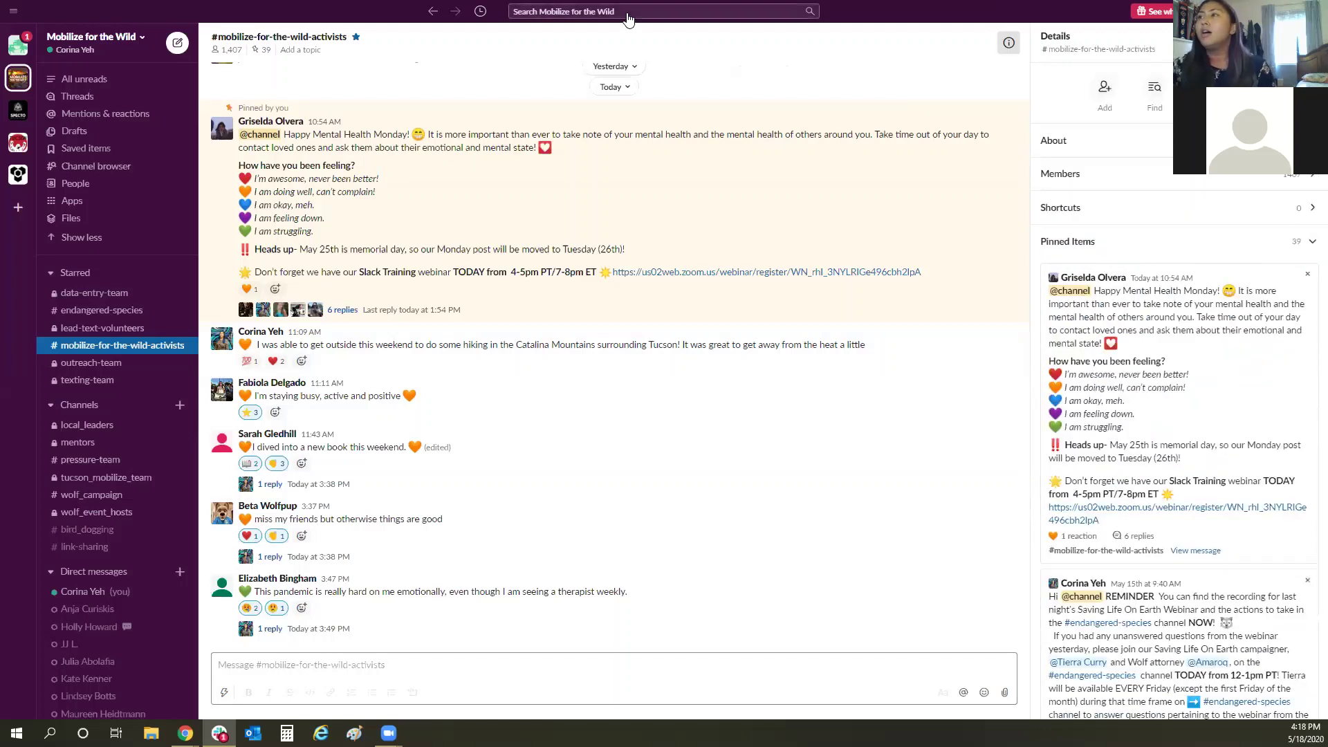
click(628, 14)
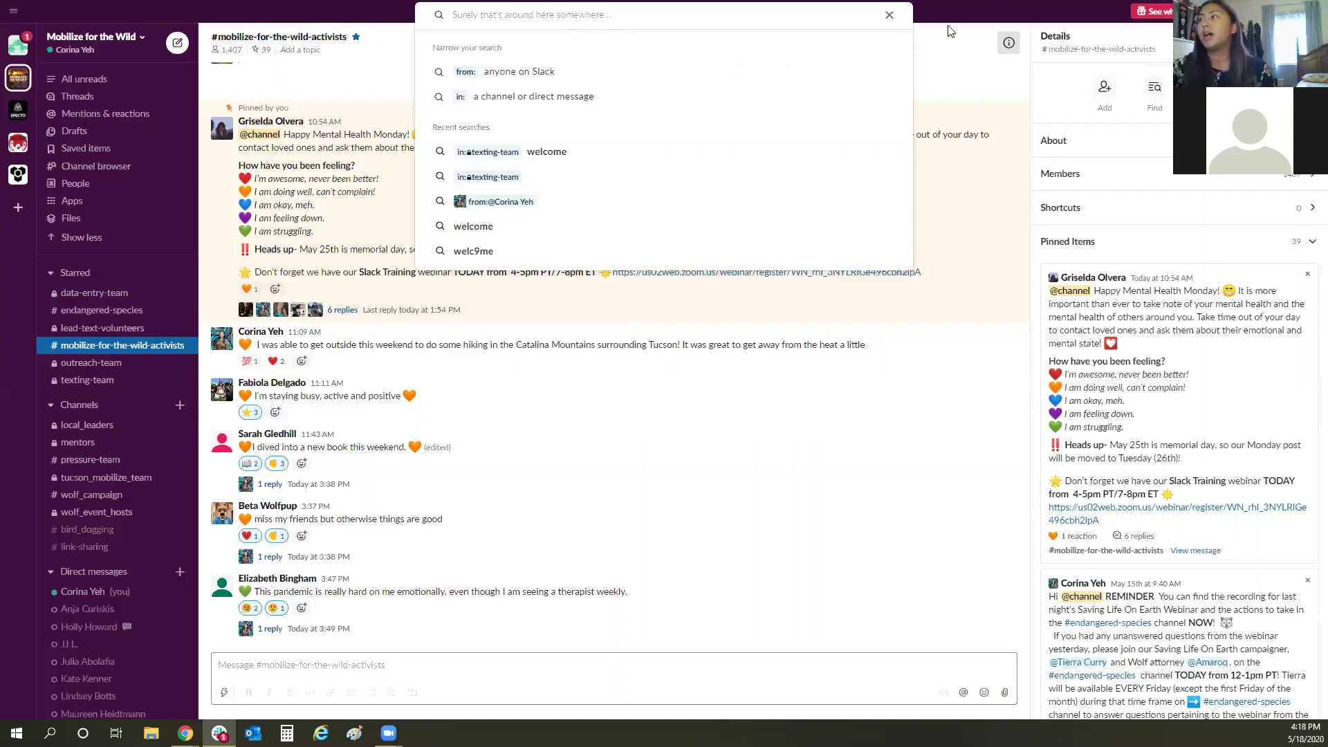
click(890, 19)
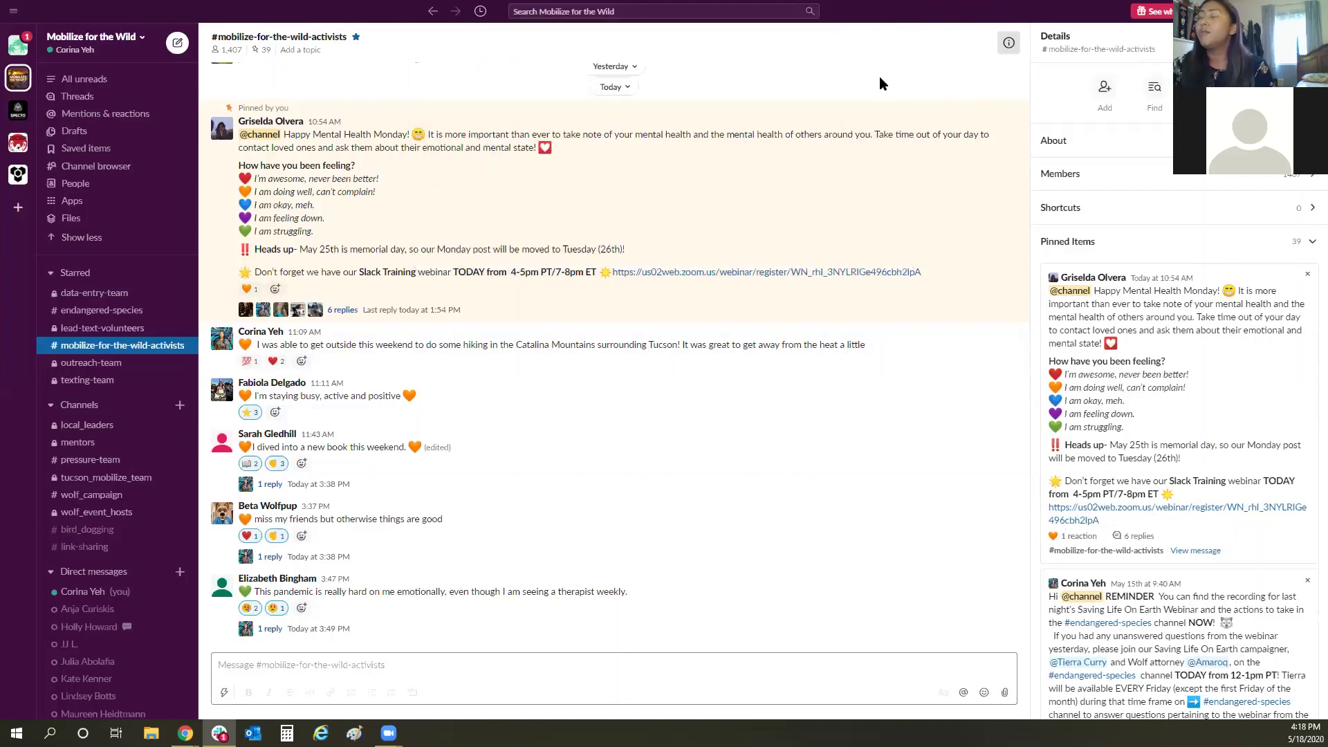
Reopen the channel details and view the additional channel options, including notifications and muting.
click(1011, 44)
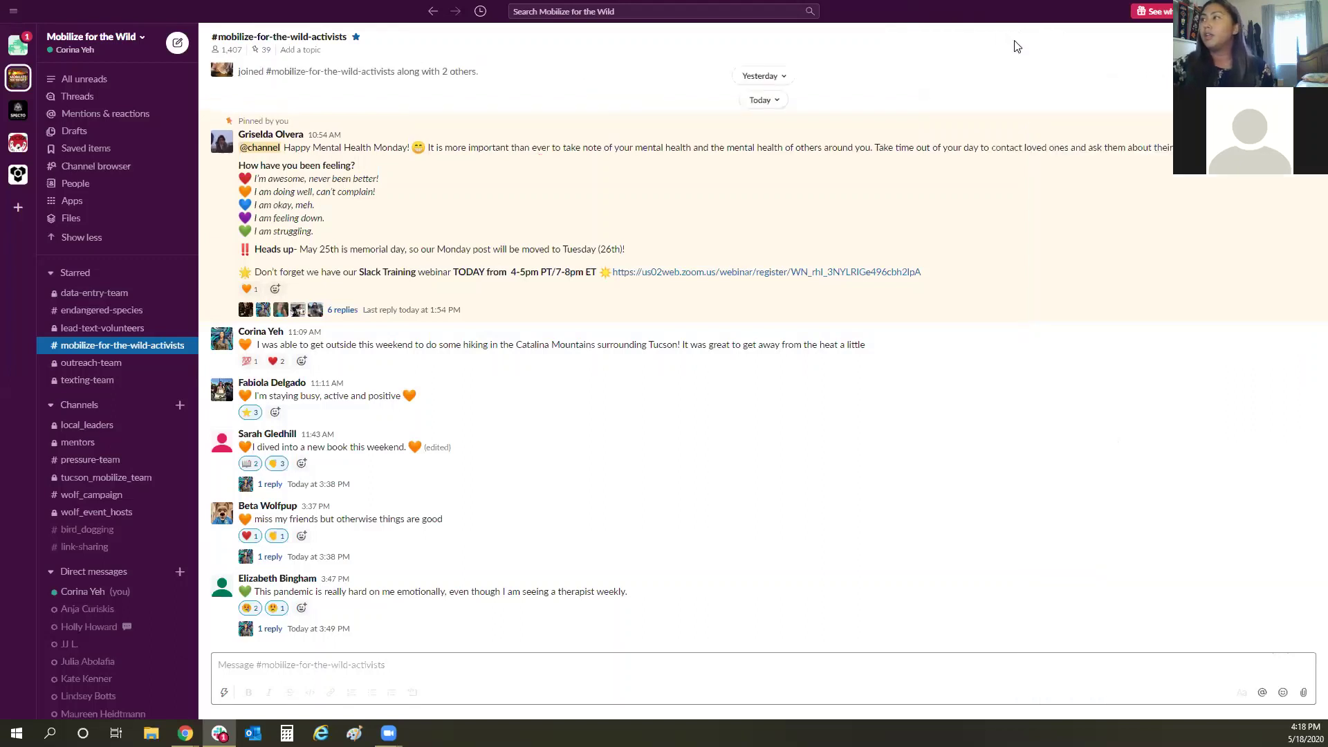
key(ctrl+shift+i)
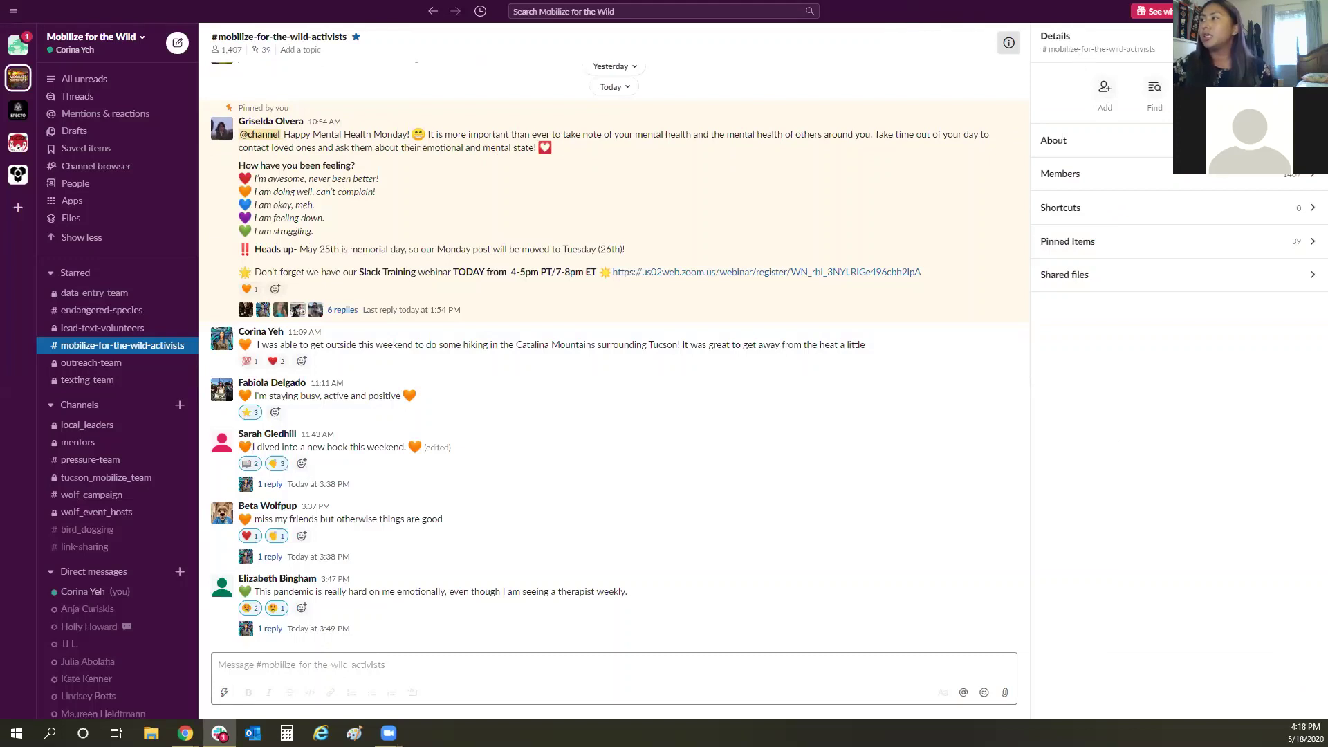
click(1204, 90)
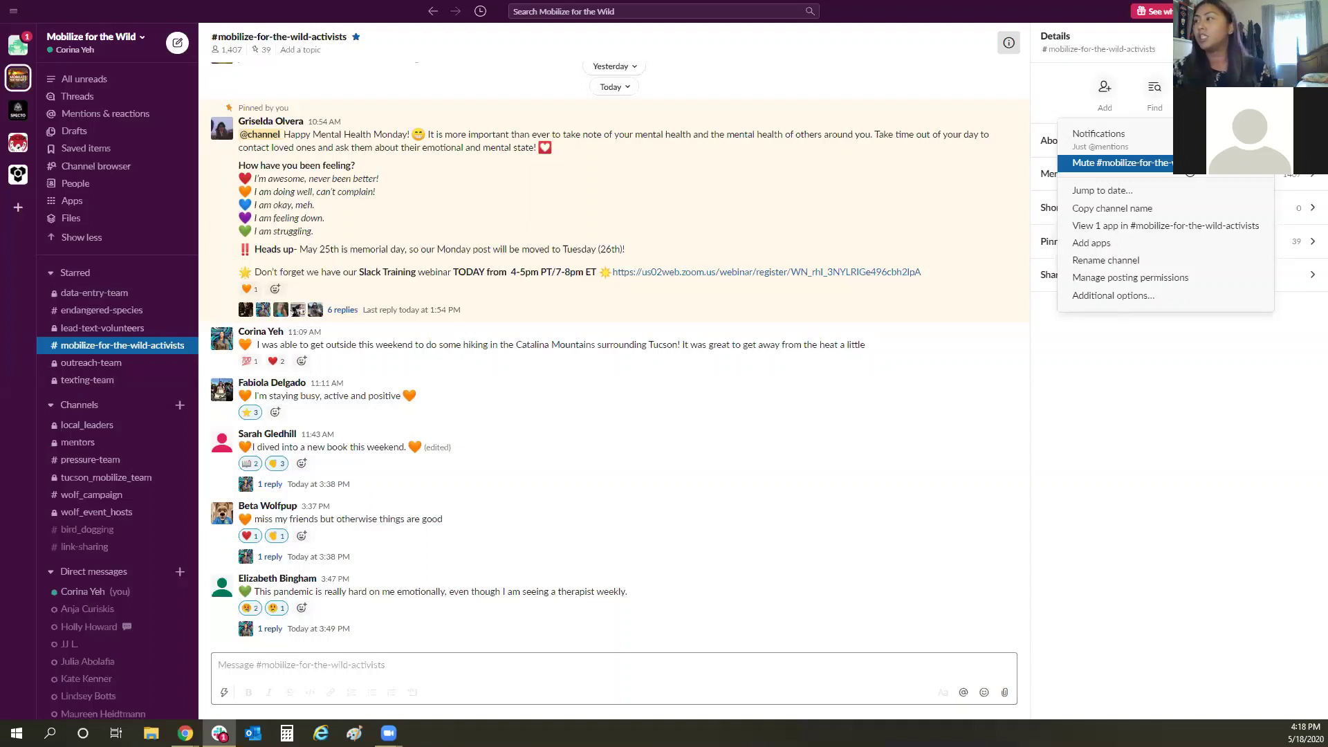
click(1200, 478)
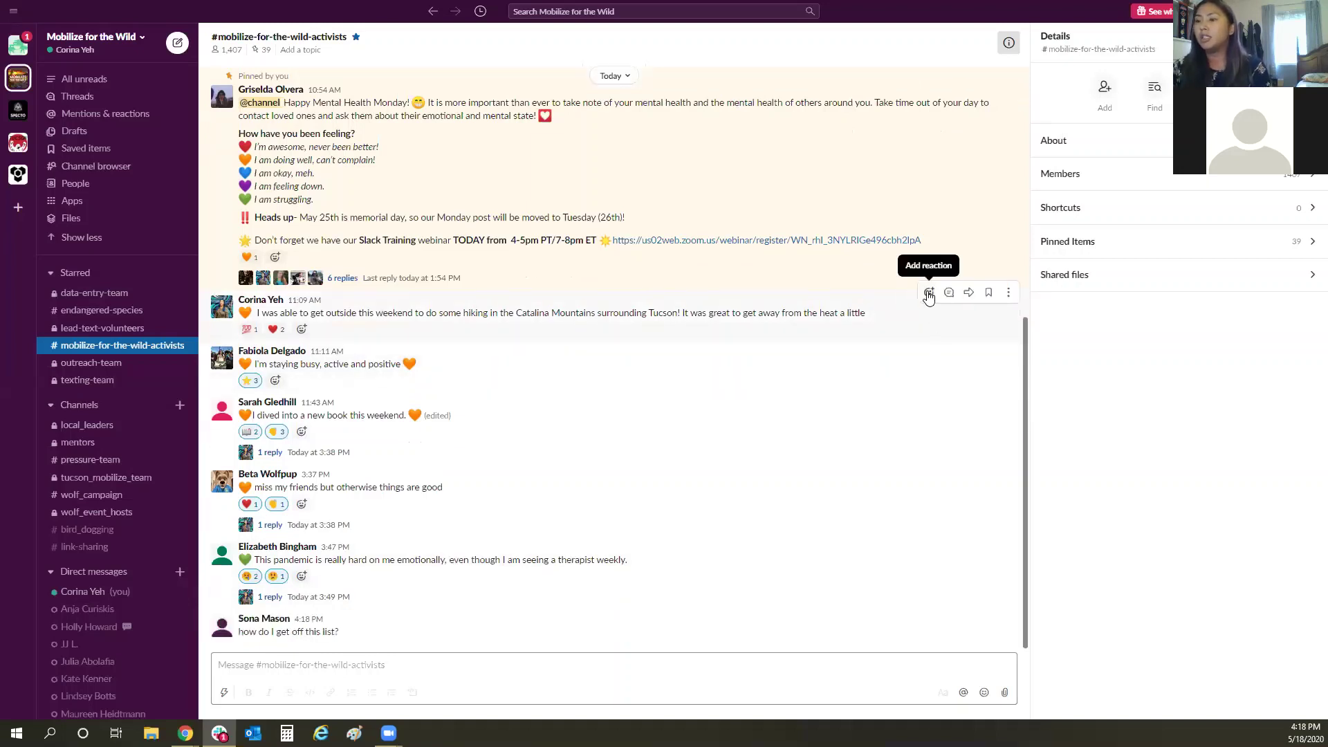
Check the emoji reaction choices on the hiking message and add an orange heart reaction to the pinned Mental Health Monday post.
click(928, 293)
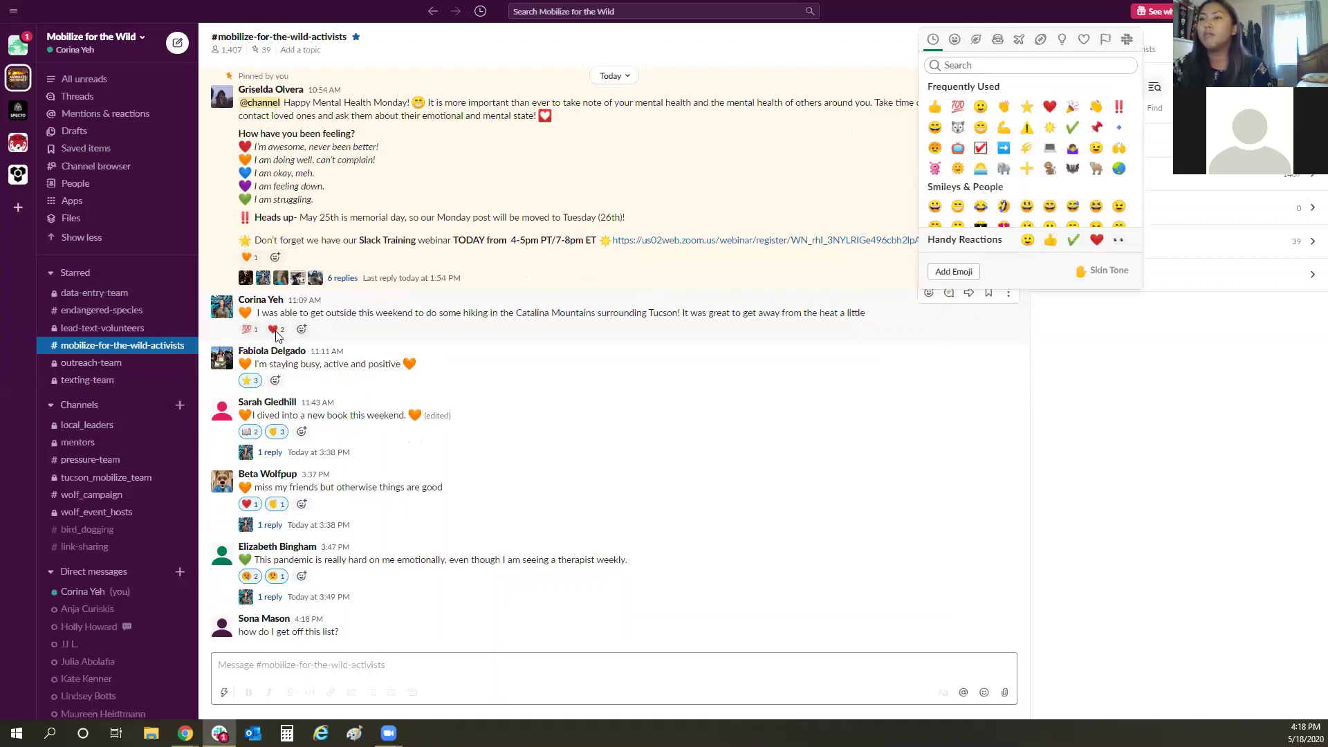
key(Escape)
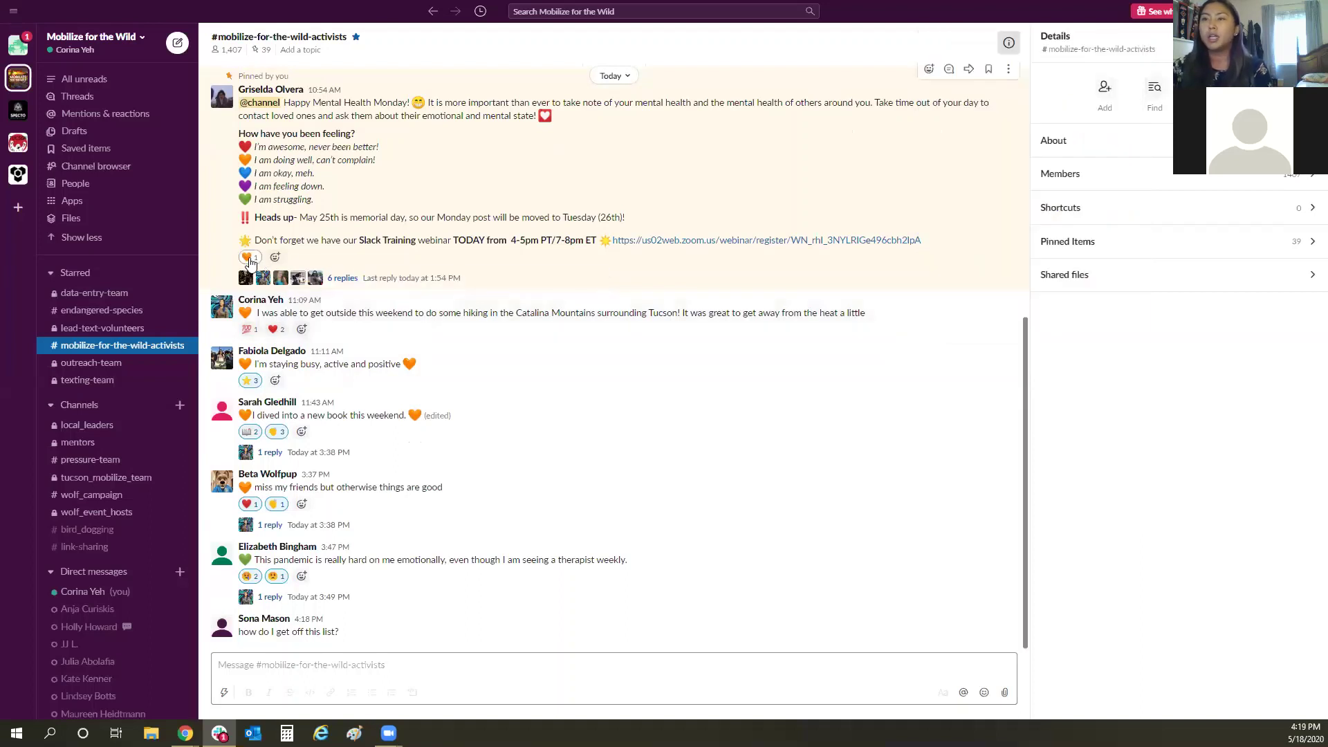
click(249, 258)
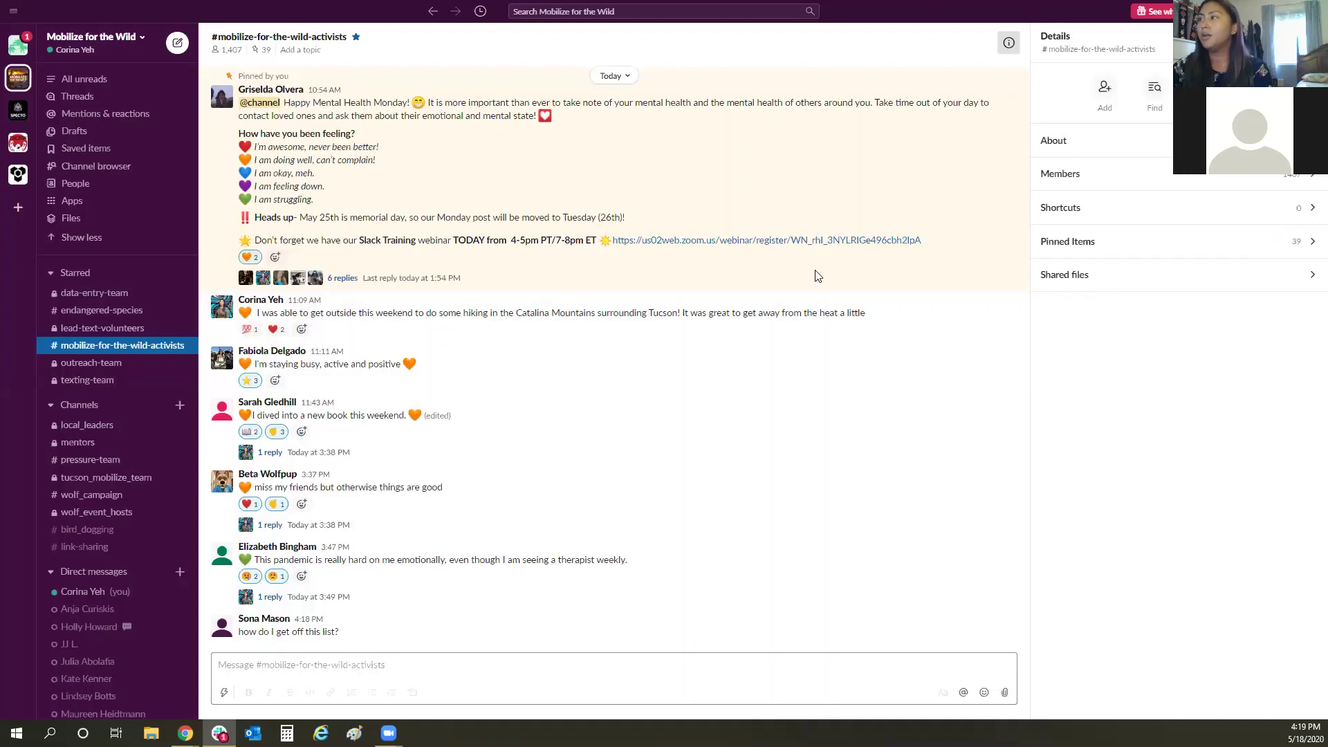
Open the reply thread of the pinned Mental Health Monday post.
scroll(1016, 213, up, 2)
mouse_move(1008, 209)
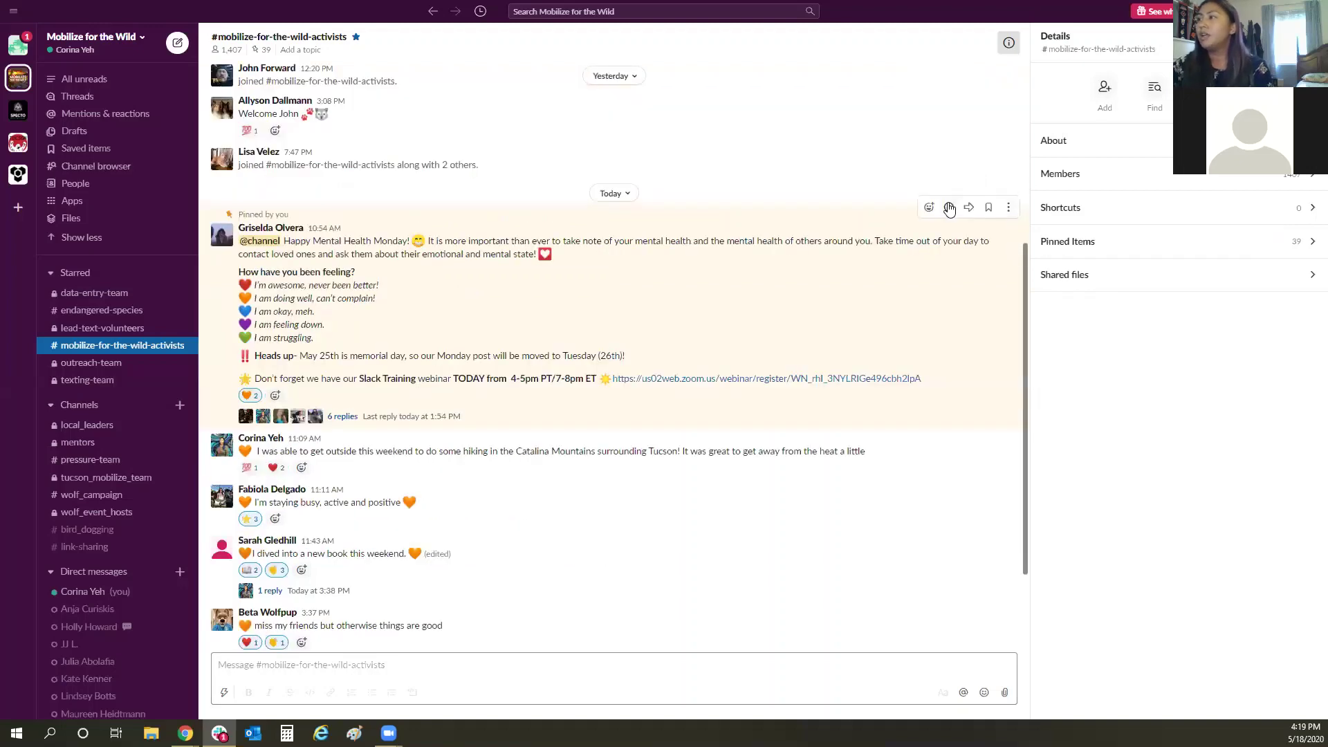
click(949, 208)
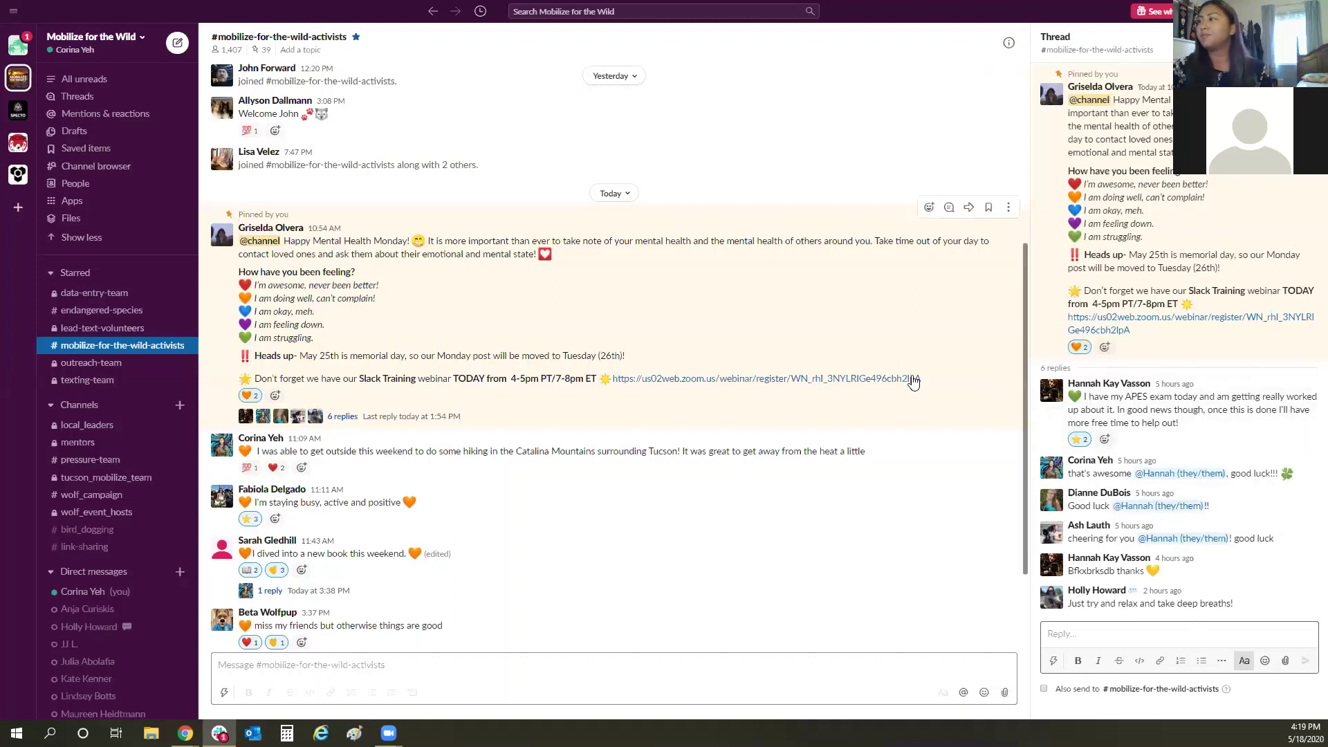
View the additional message actions for the Mental Health Monday post and for the hiking message.
click(1007, 208)
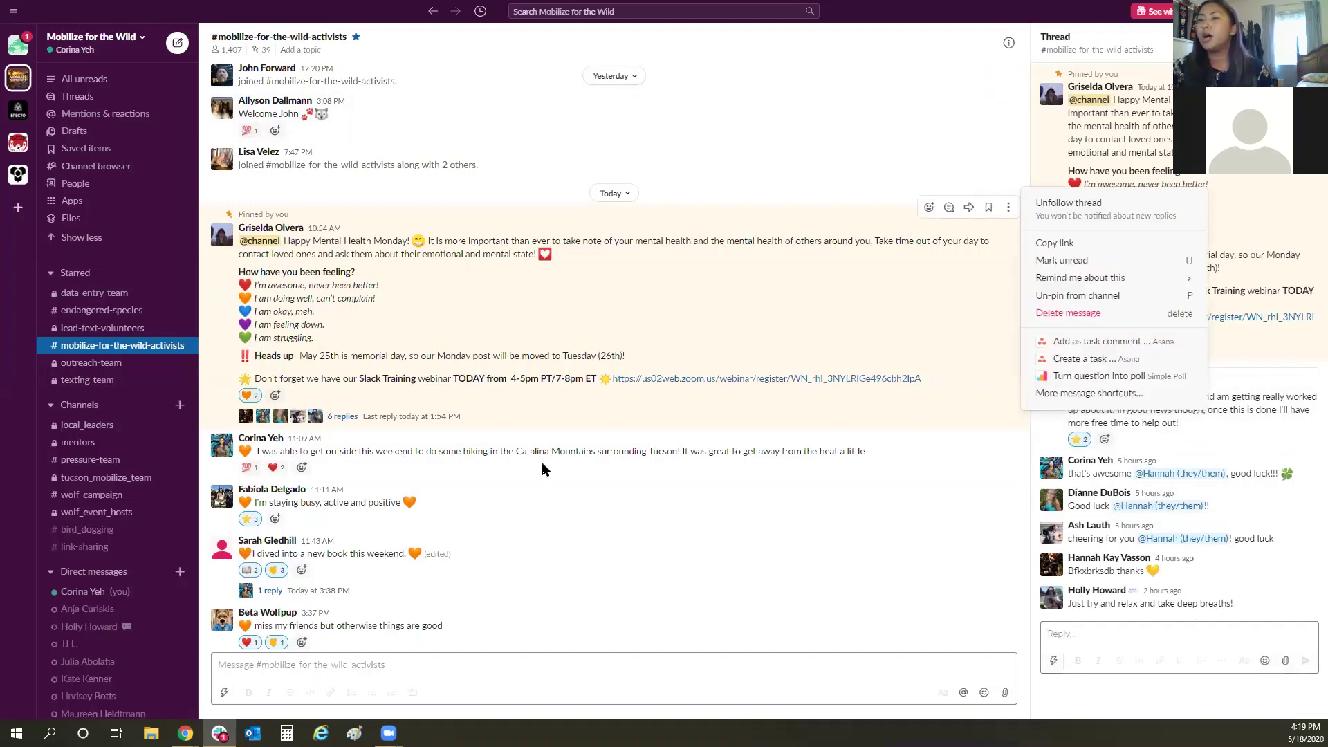
key(Escape)
click(1008, 431)
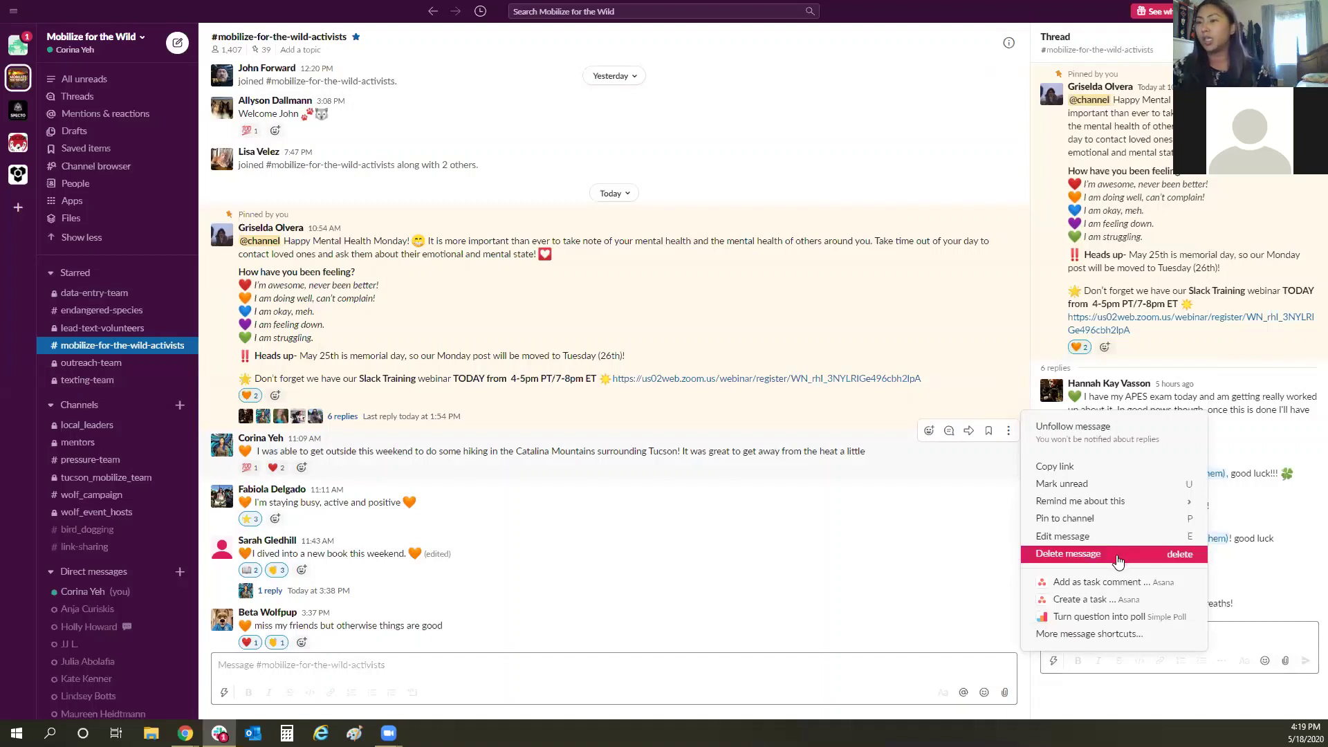
click(1008, 433)
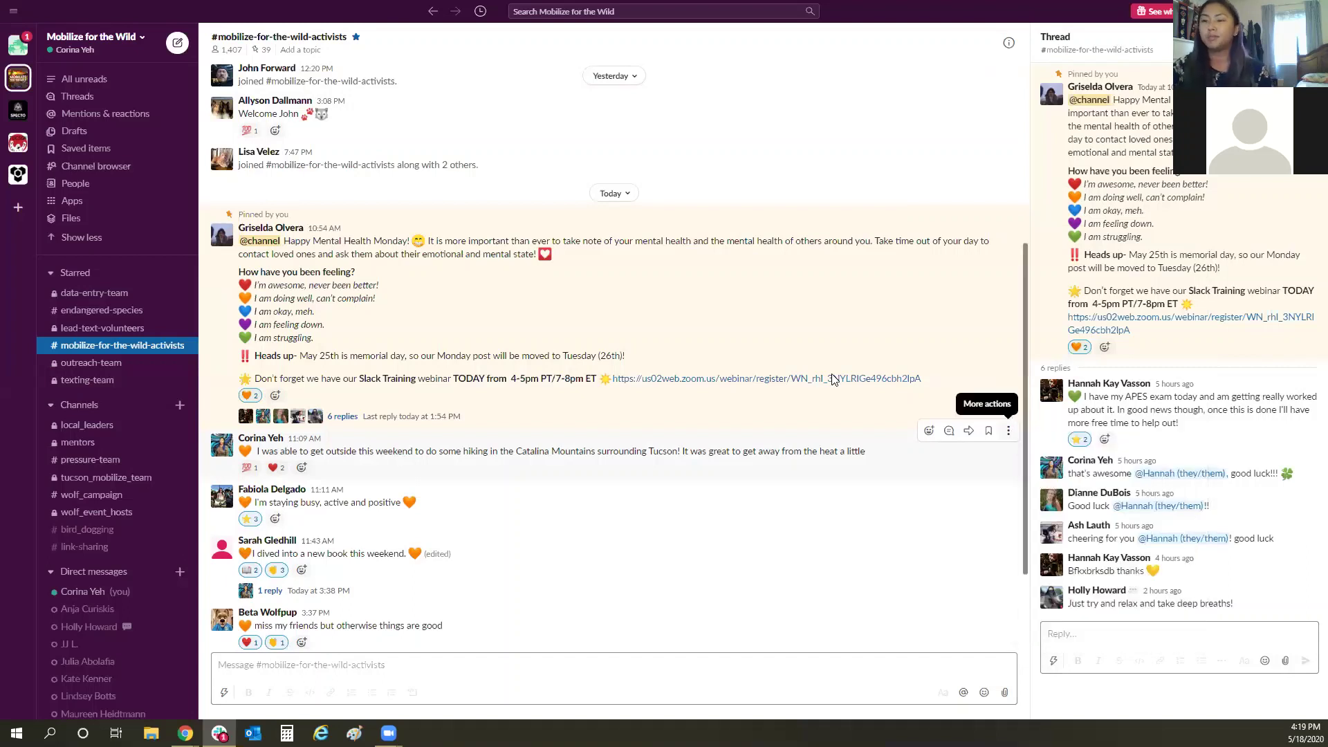
Draft the message "Hi all" in #mobilize-for-the-wild-activists without sending it.
click(339, 667)
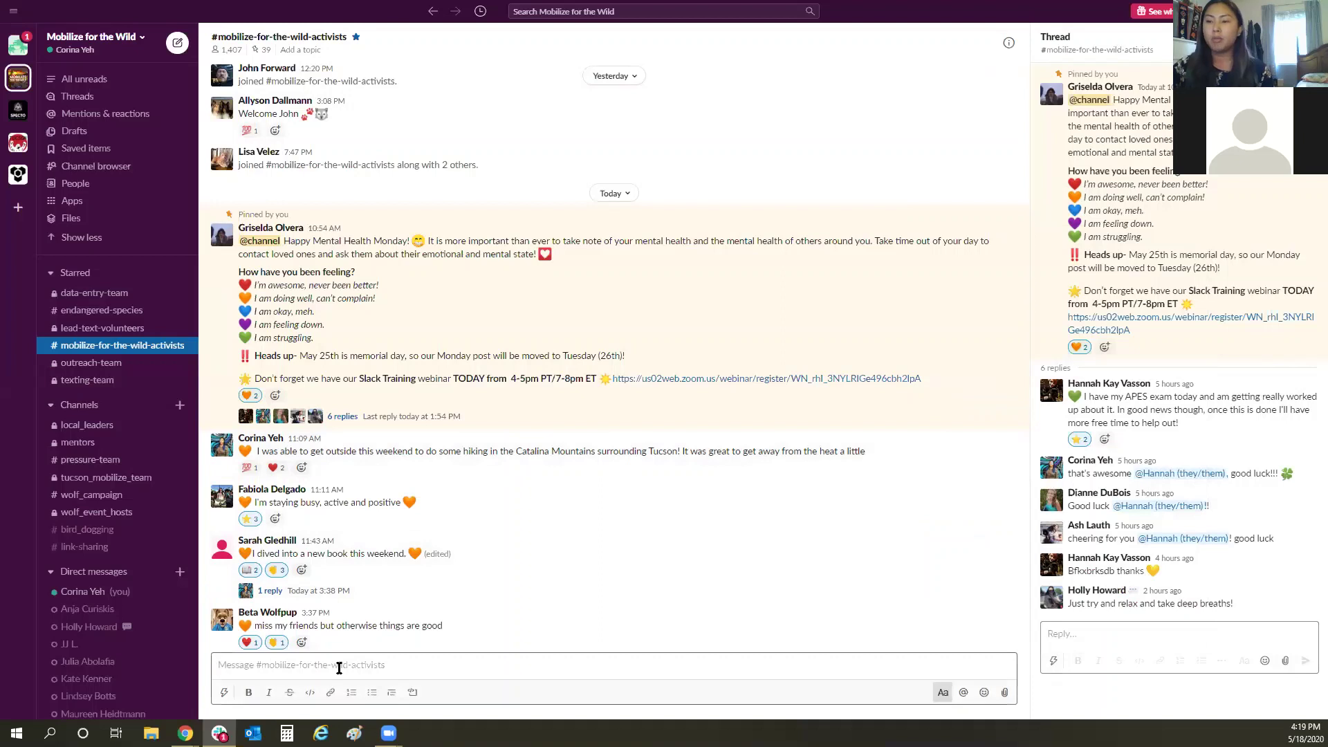
text(Hi all)
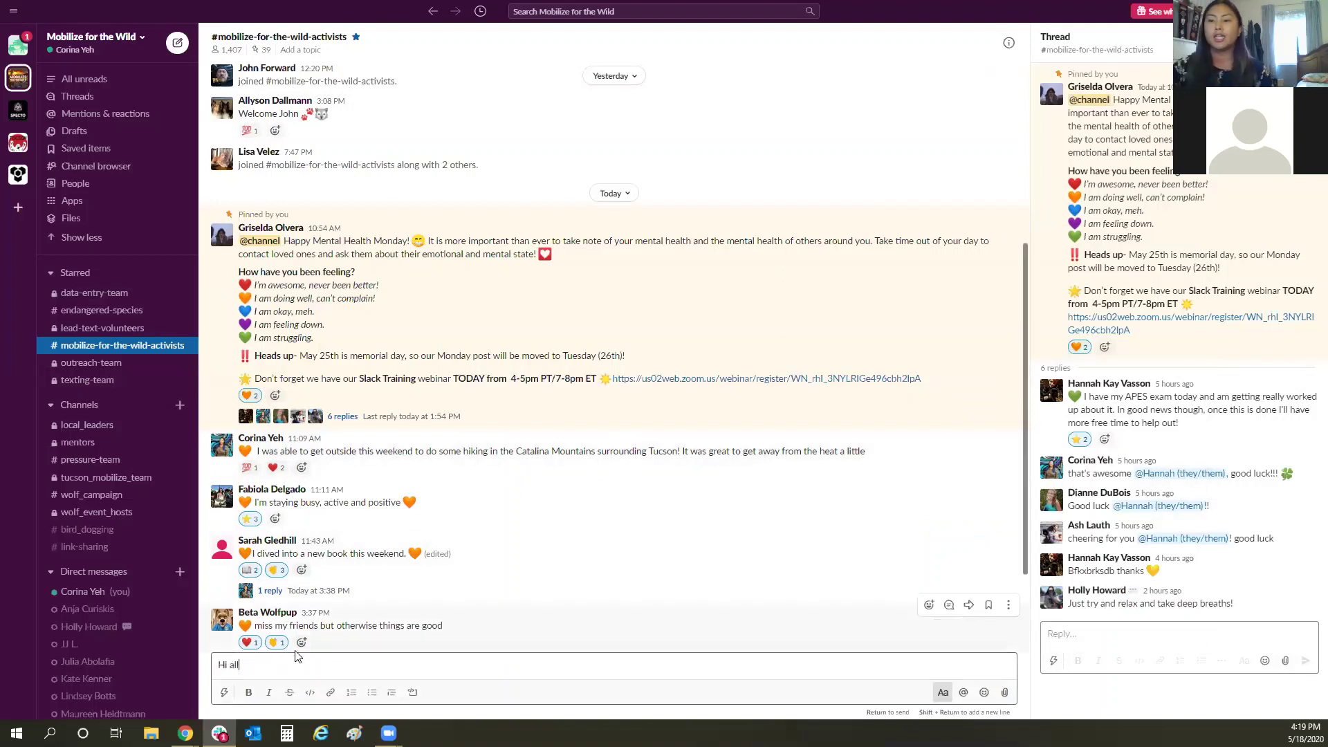
Try bold and italic formatting on the drafted "Hi all" text and remove both again.
drag(266, 657, 185, 662)
click(249, 692)
click(274, 695)
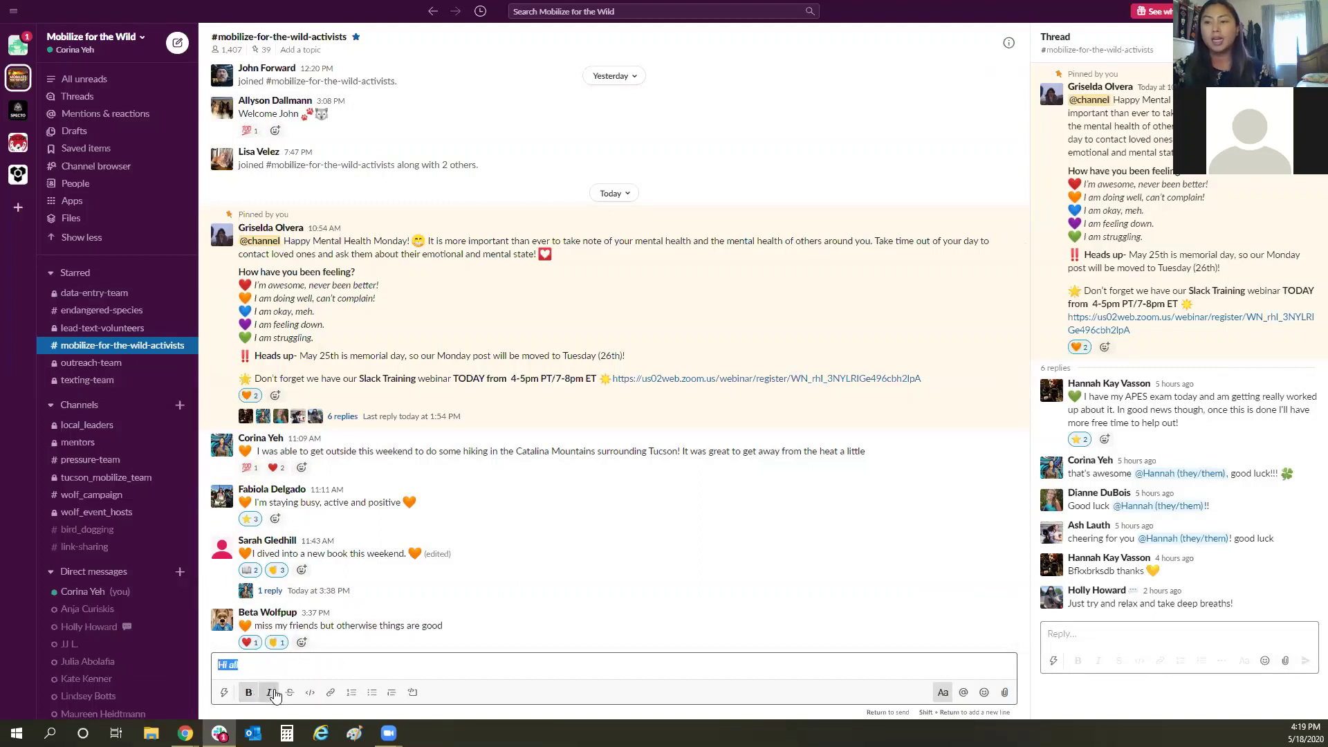
click(264, 694)
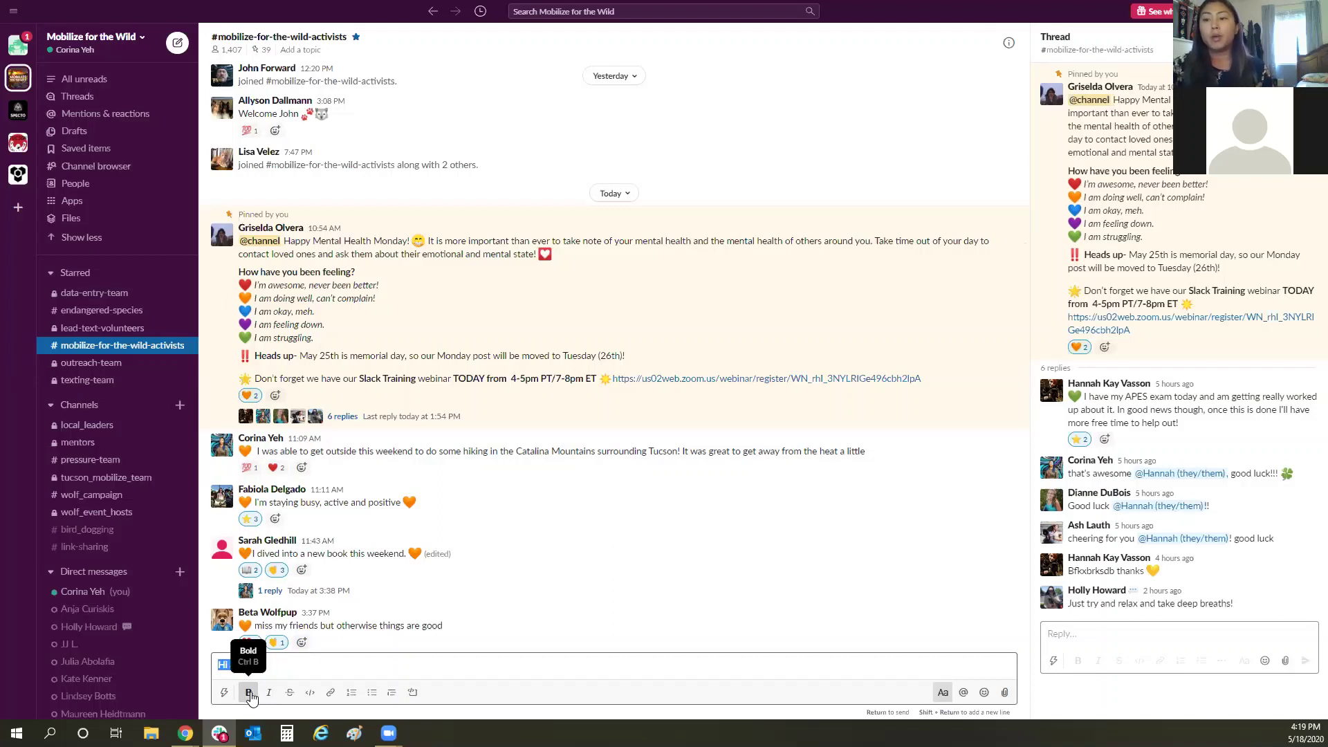
click(250, 693)
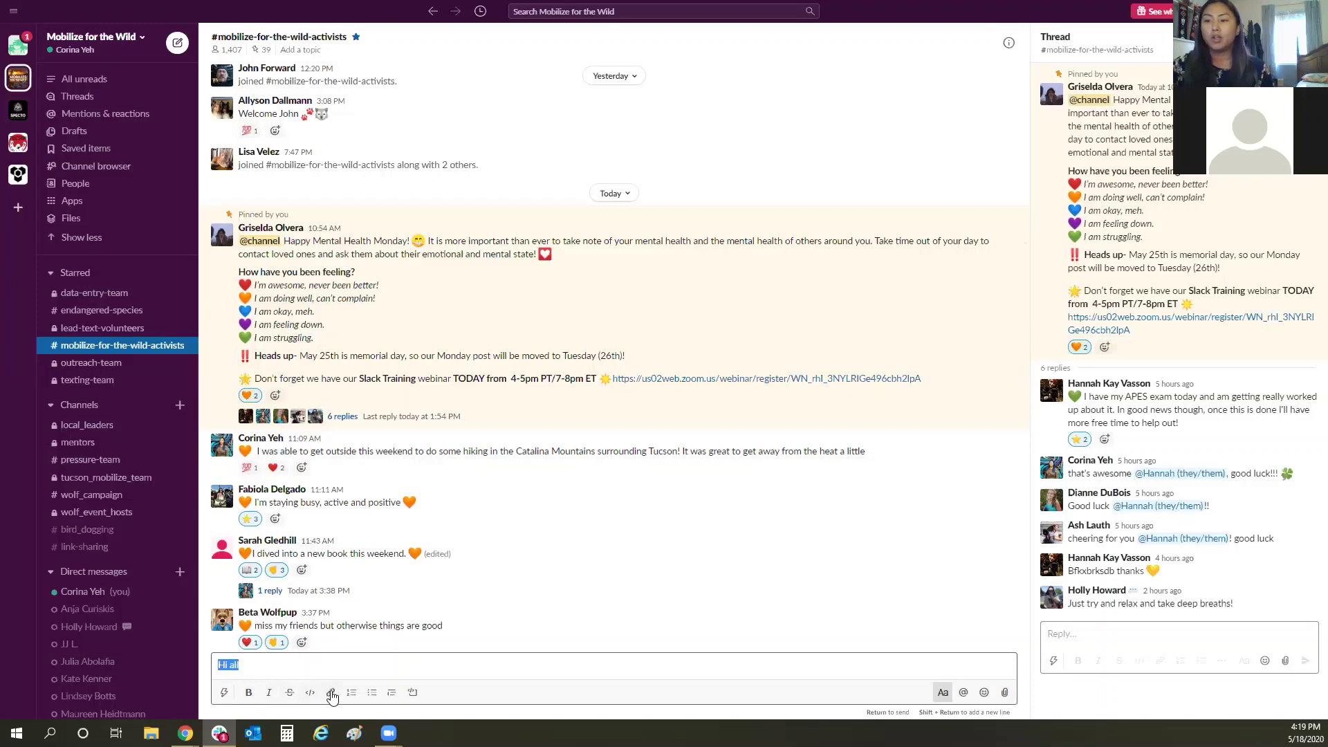
View the link dialog for the drafted text and the available file attachment sources, closing both without adding anything.
click(331, 693)
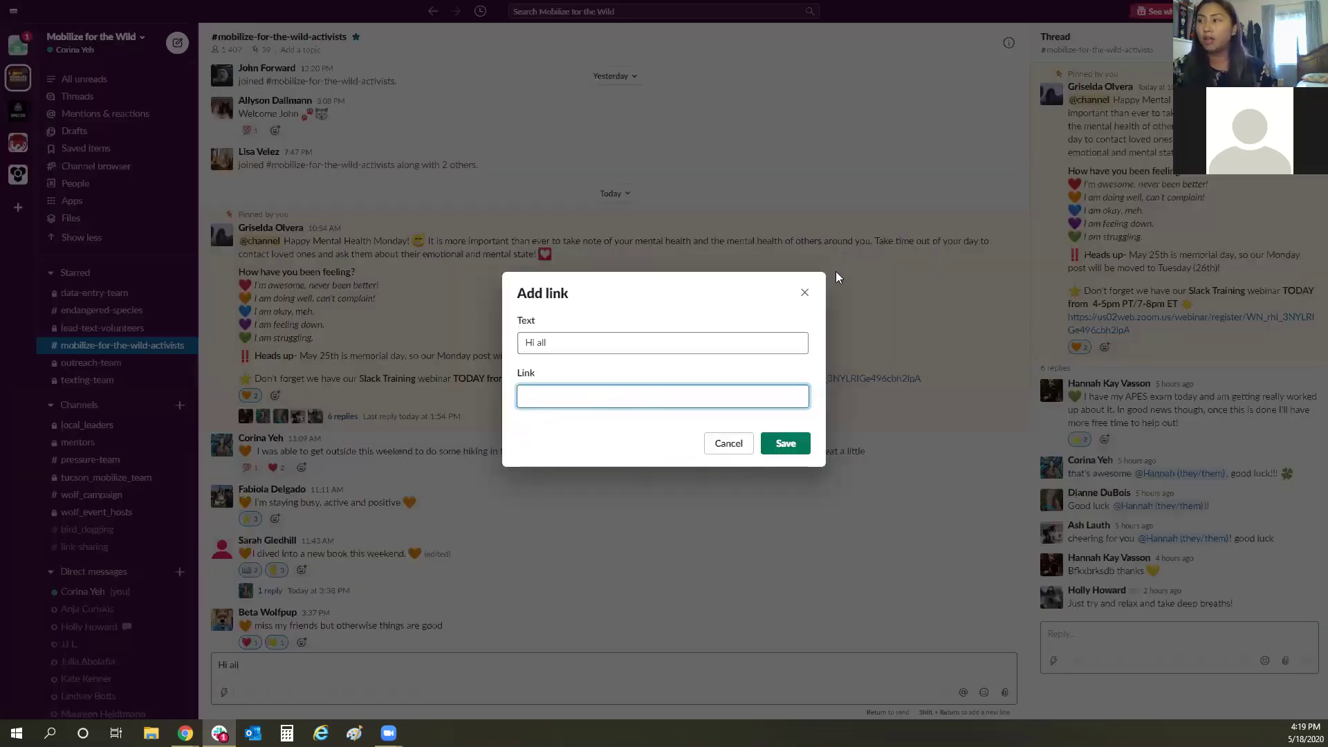
click(804, 292)
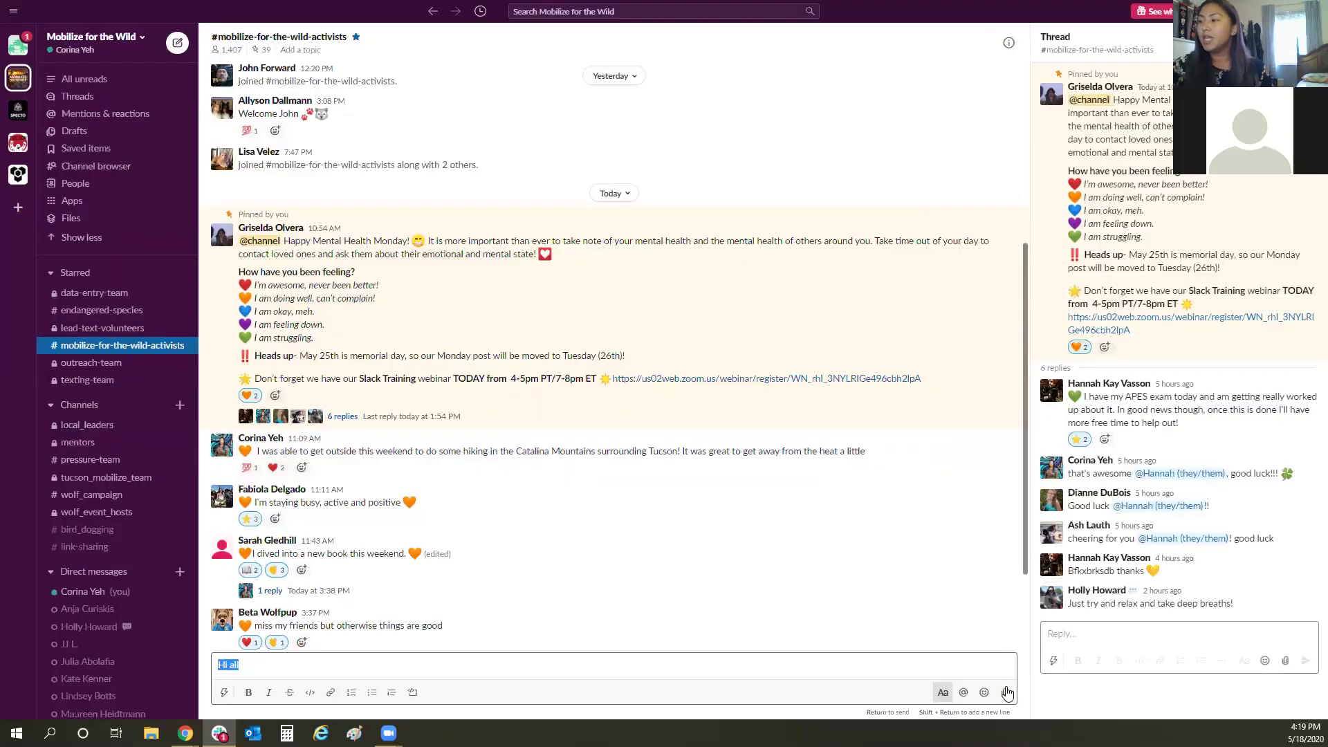
click(1004, 692)
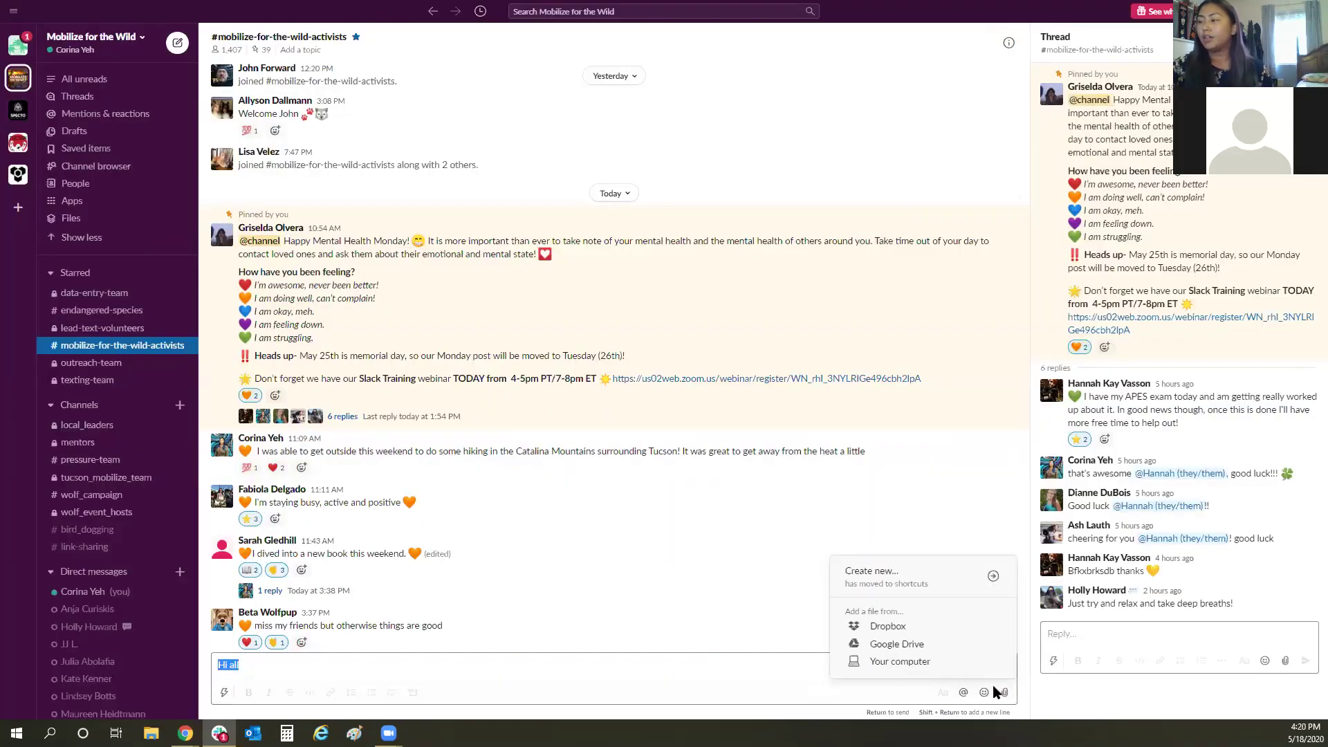
key(Up)
key(Up)
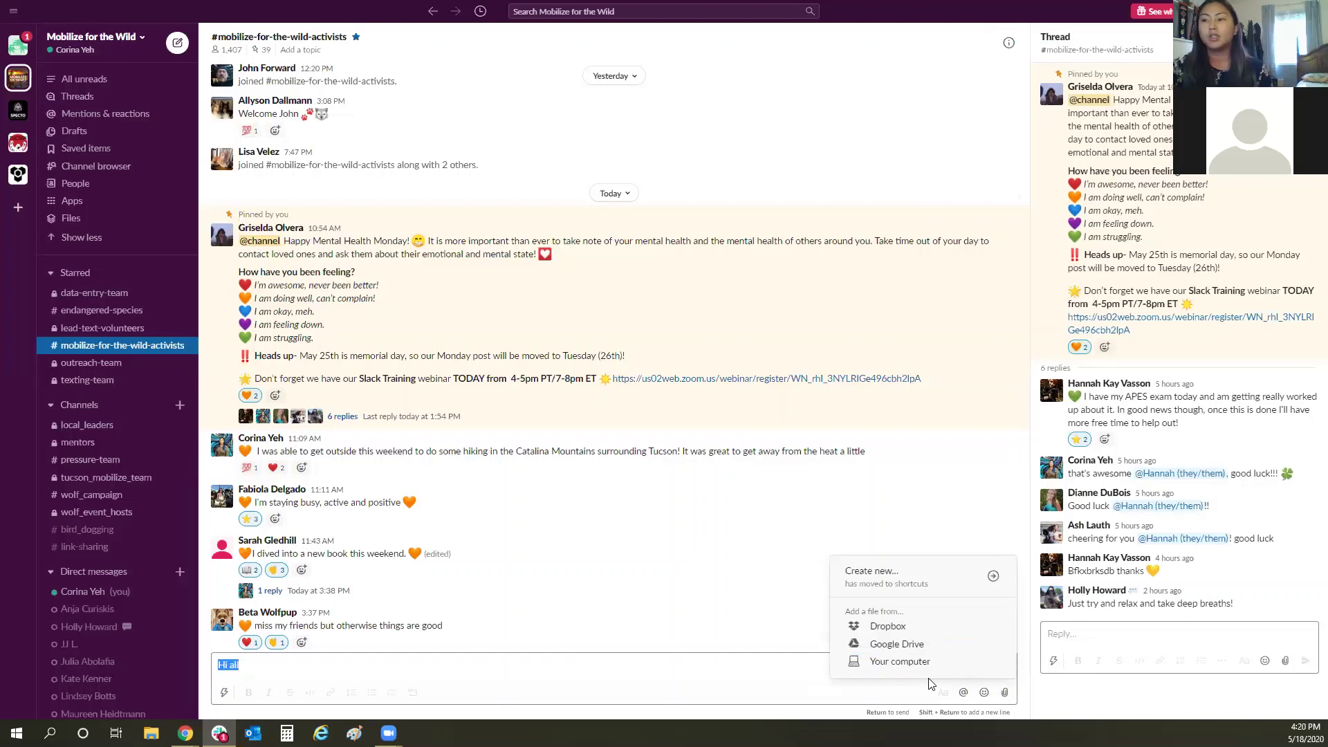
key(Escape)
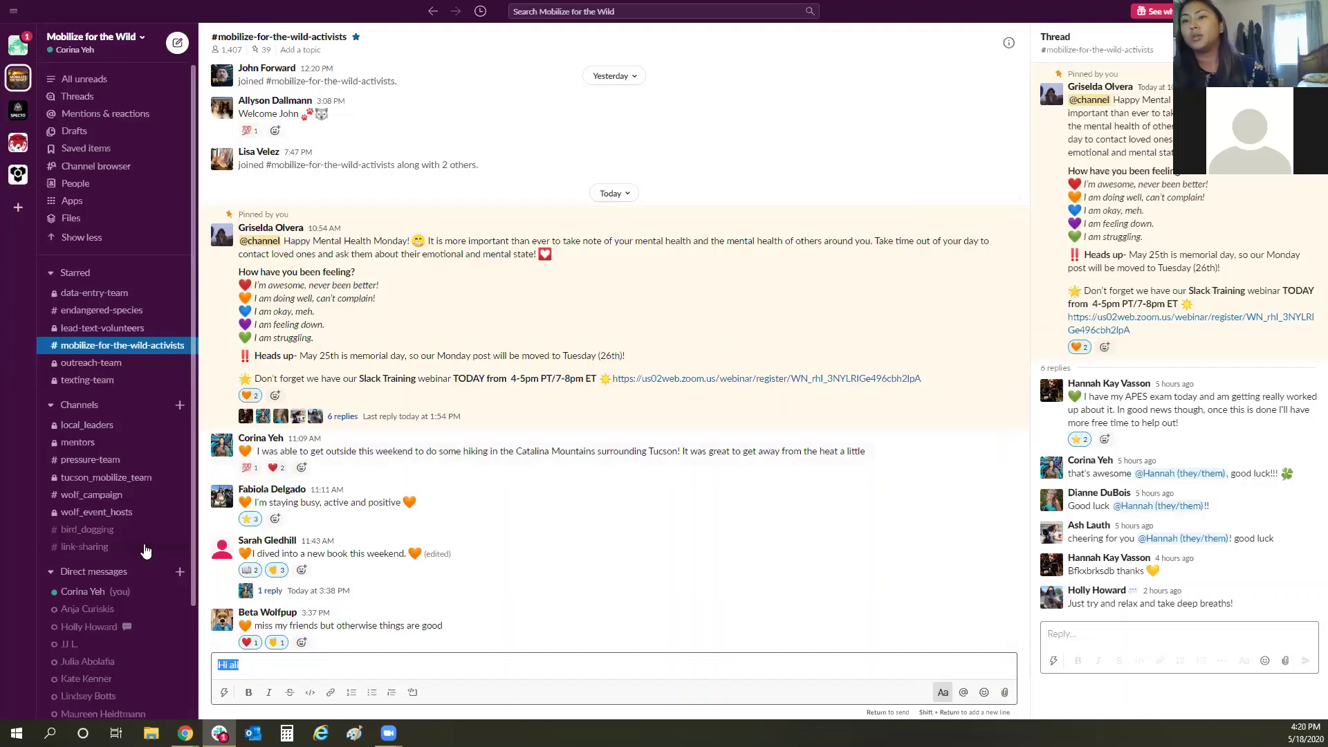
Switch to the #link-sharing channel and show its topic and description in the channel details.
click(146, 547)
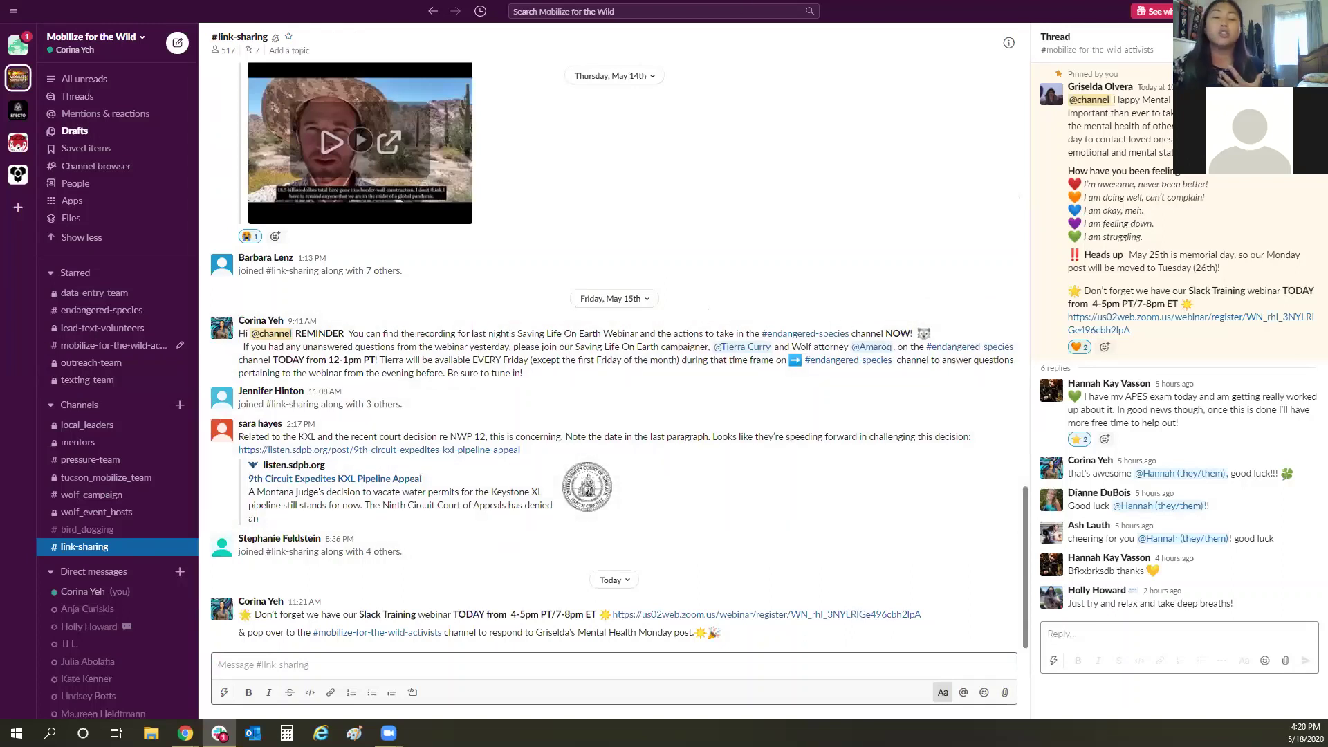
click(1008, 43)
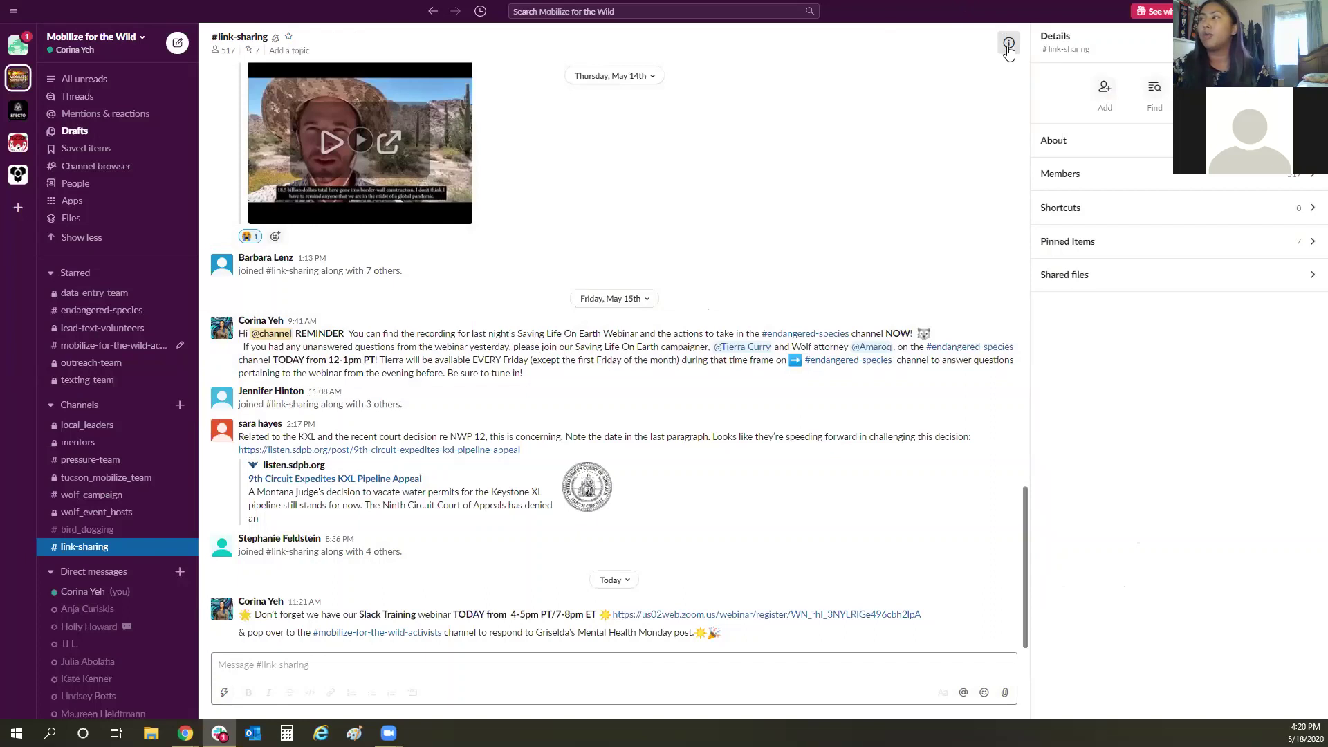
click(1108, 146)
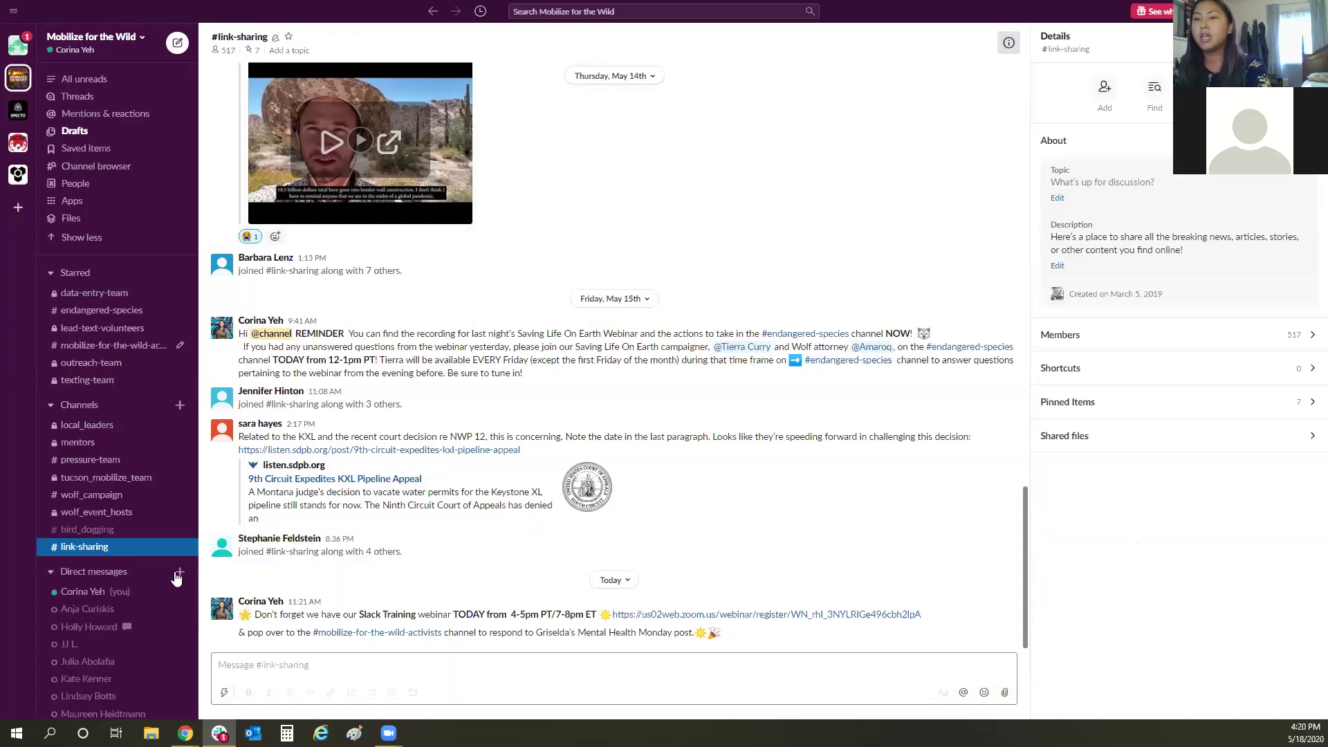
Browse the workspace's channel list and show the details of the #keep_cali_wild channel.
click(178, 408)
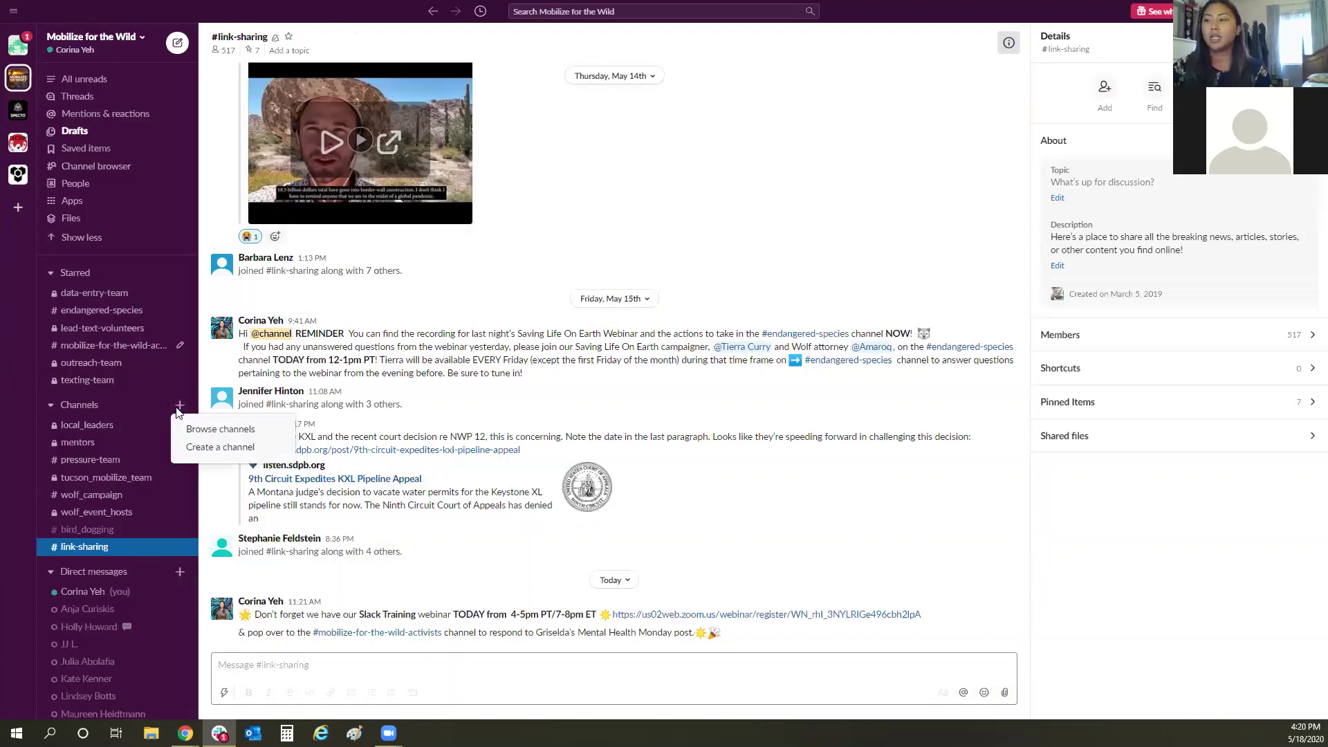
click(201, 434)
scroll(445, 196, down, 5)
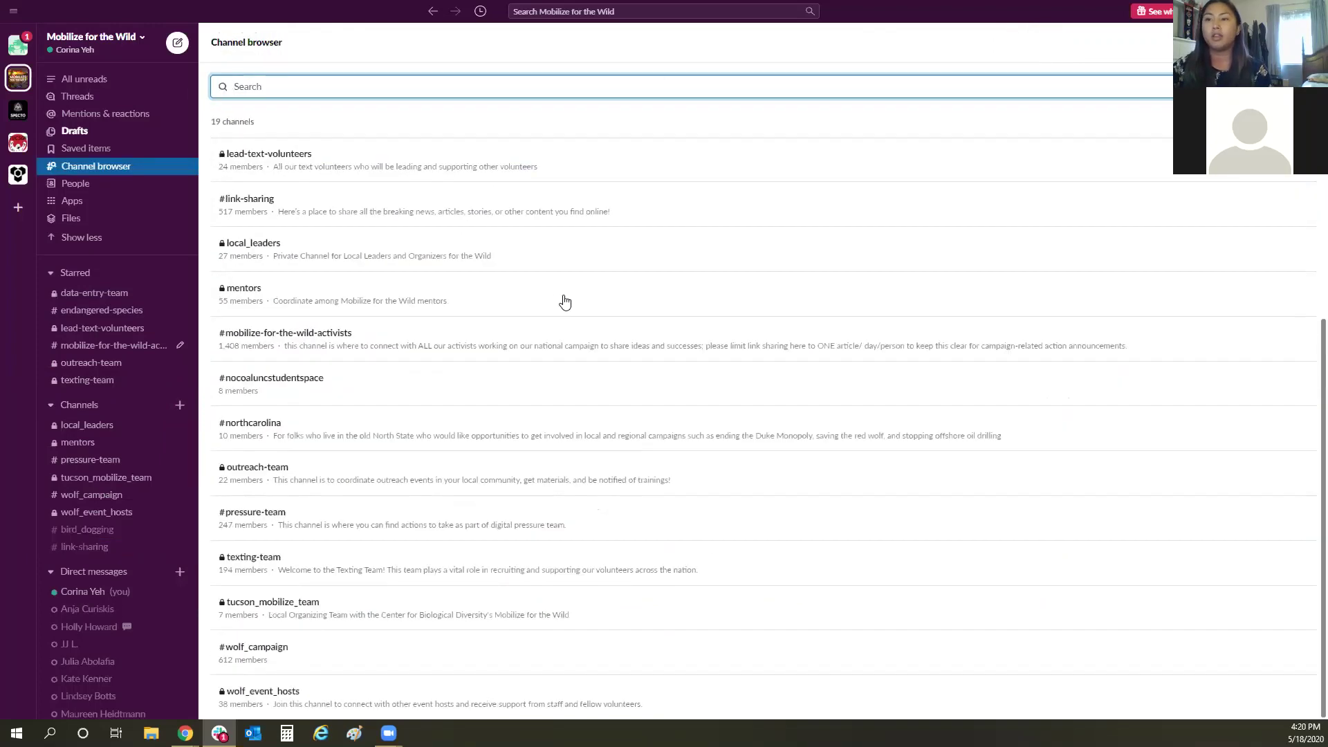
scroll(440, 342, up, 2)
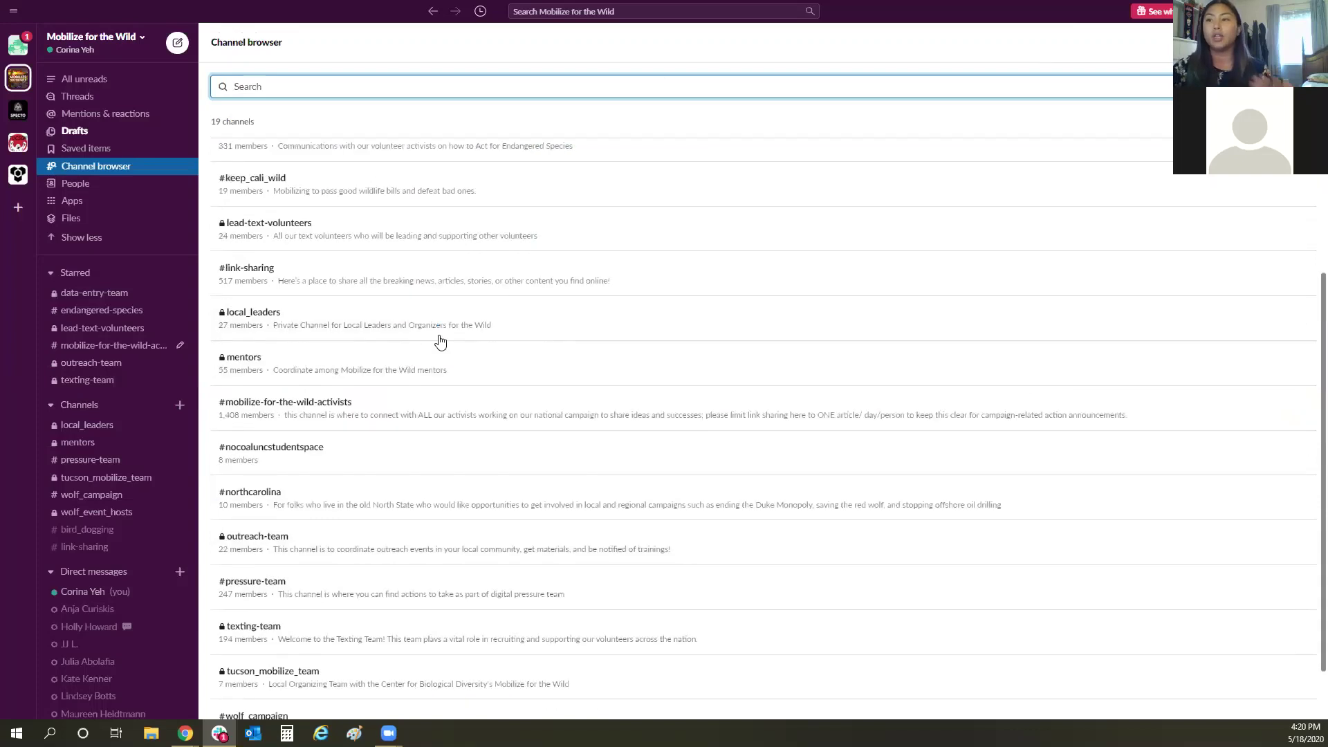
click(544, 197)
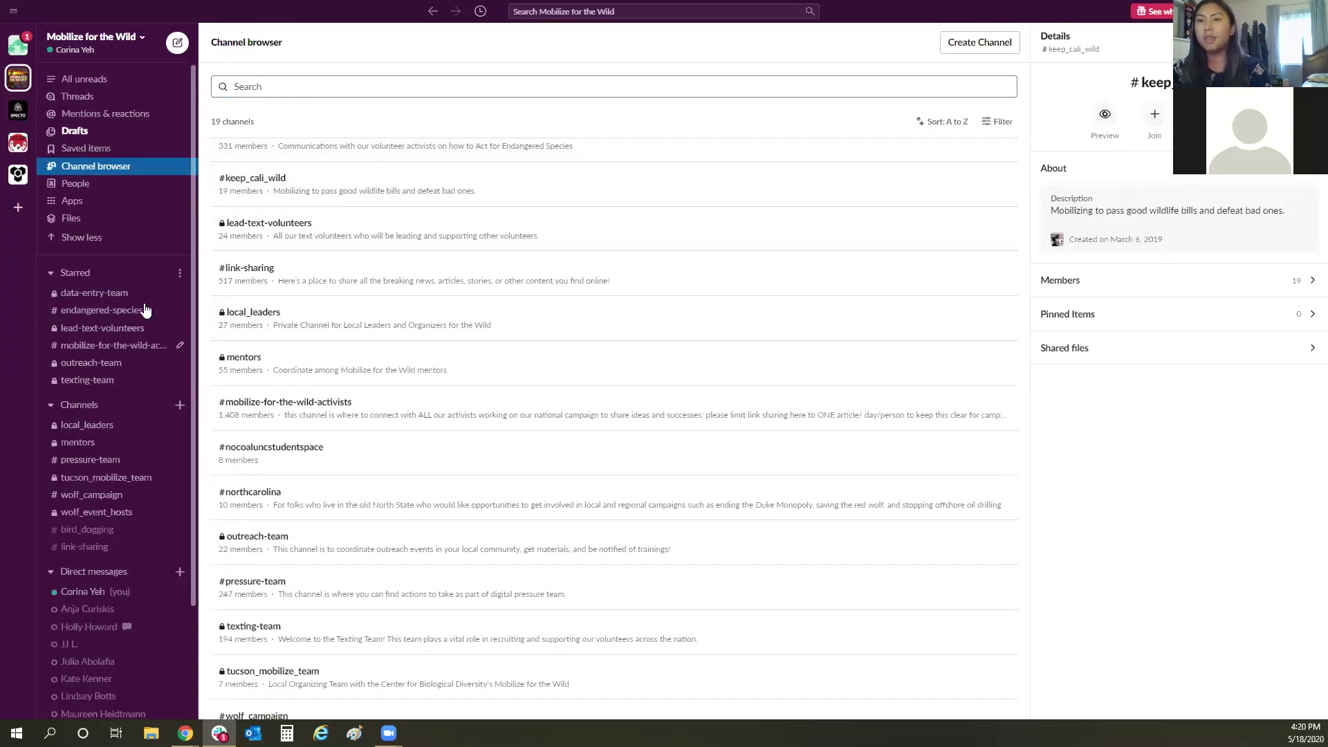
View the recent conversations in the dialog for starting a direct message, closing it without choosing anyone.
scroll(124, 377, down, 3)
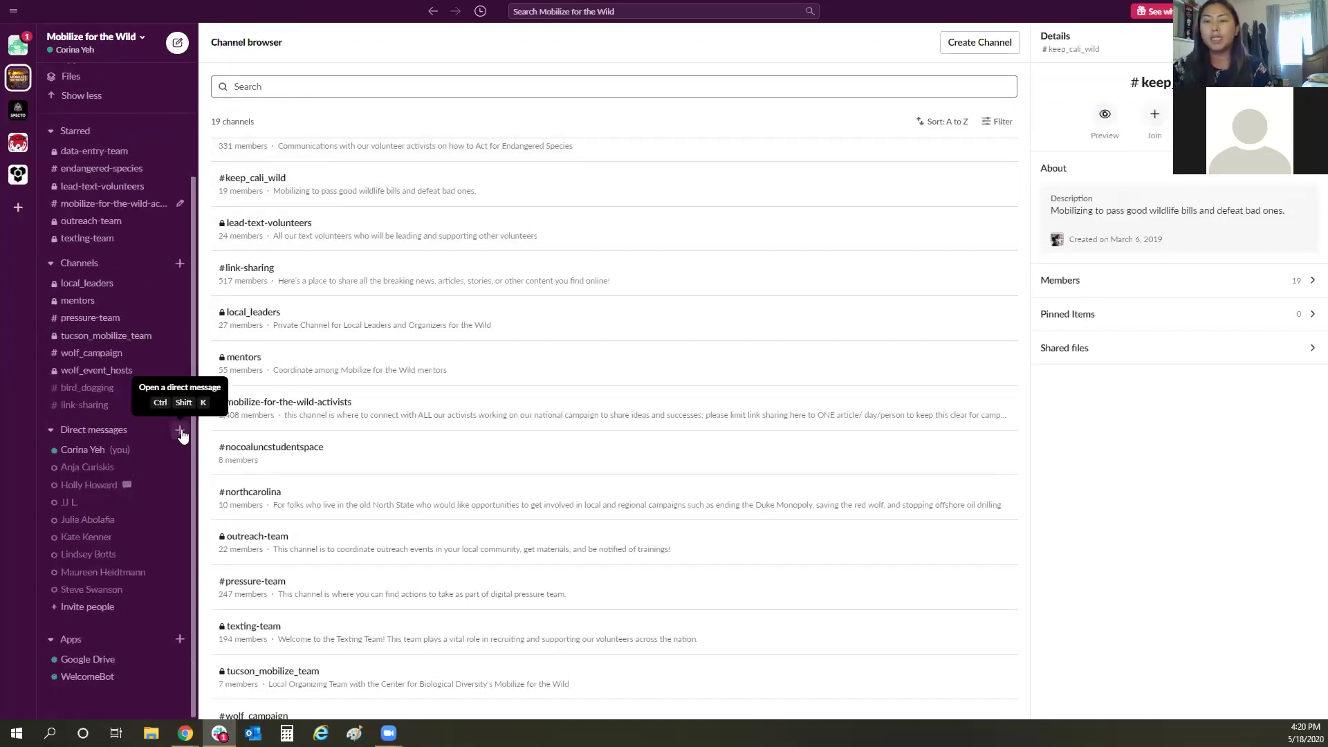
click(179, 432)
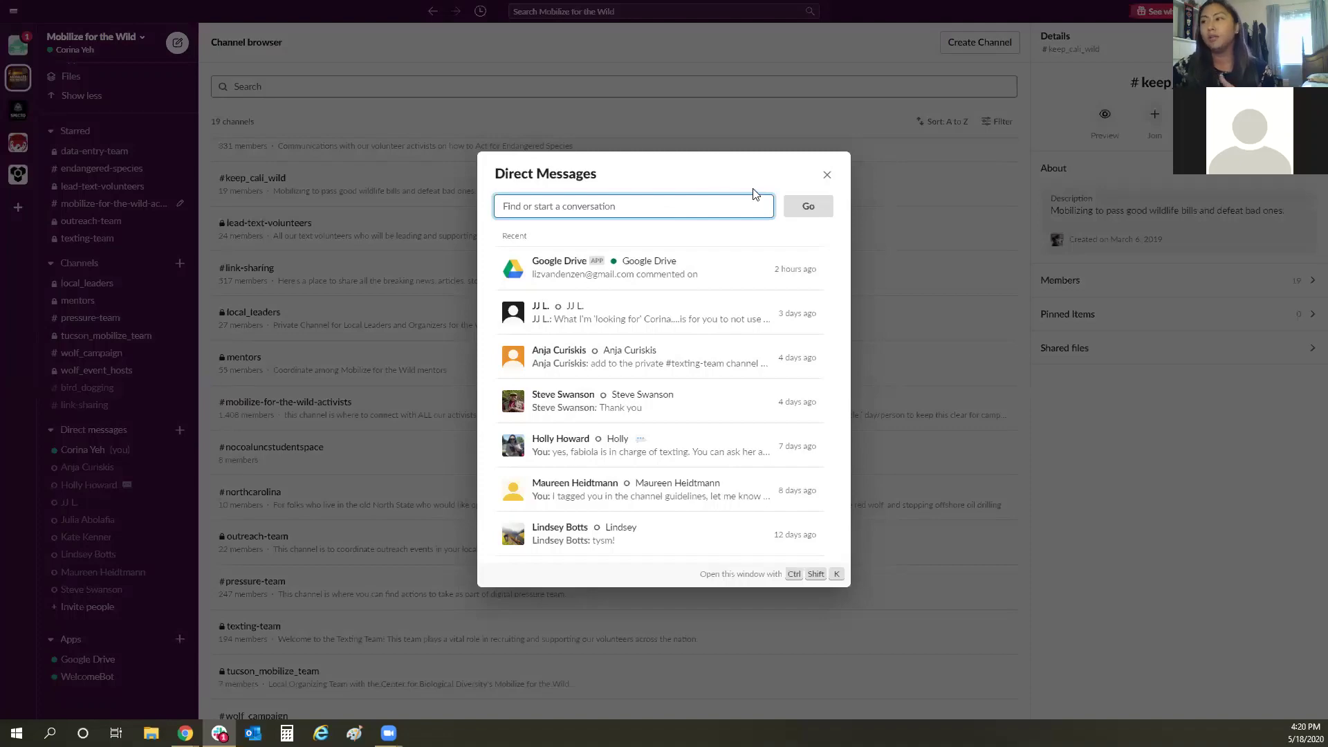
click(826, 175)
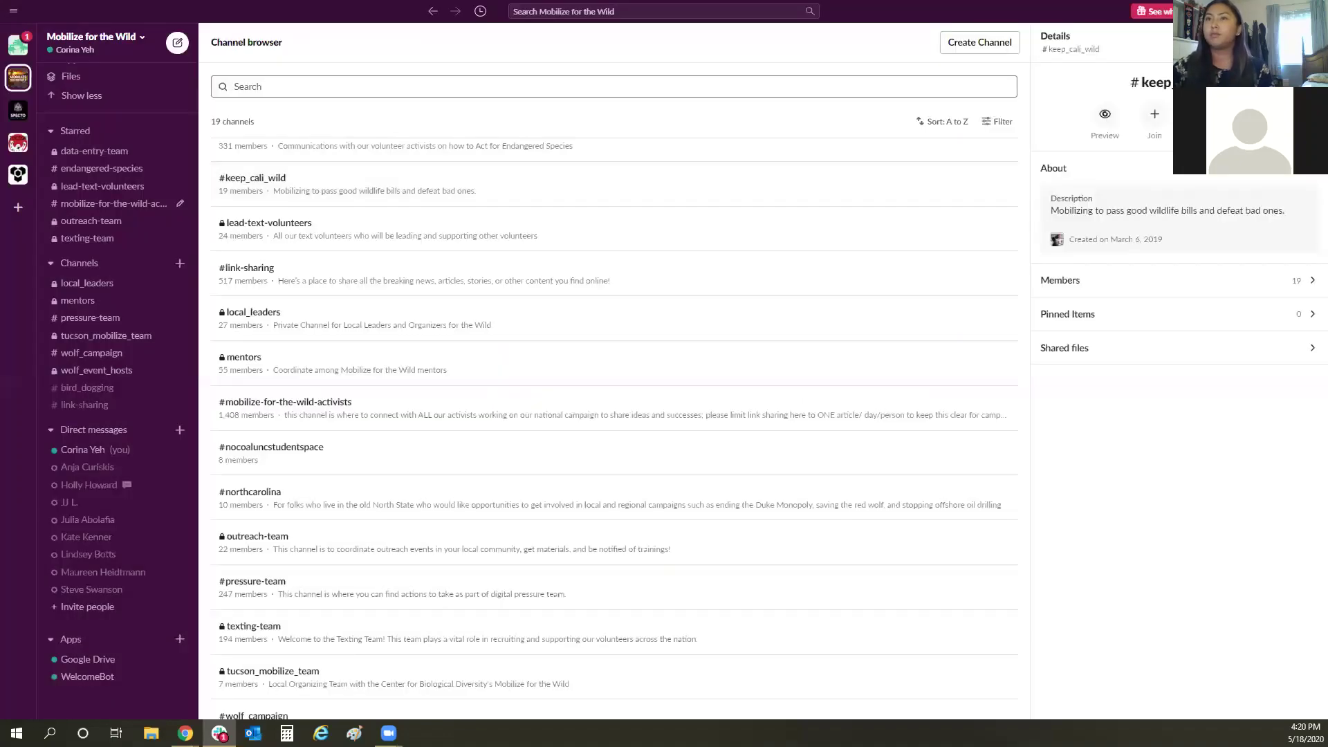
scroll(131, 225, up, 3)
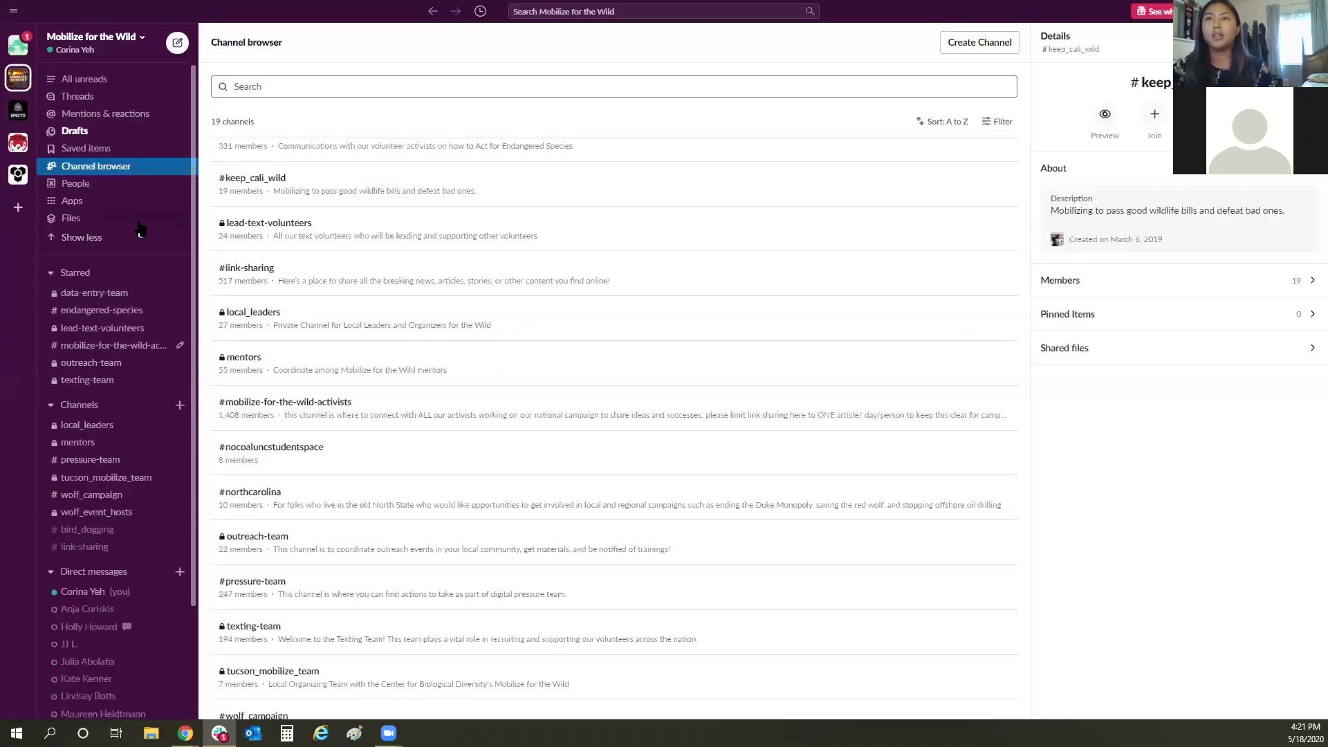